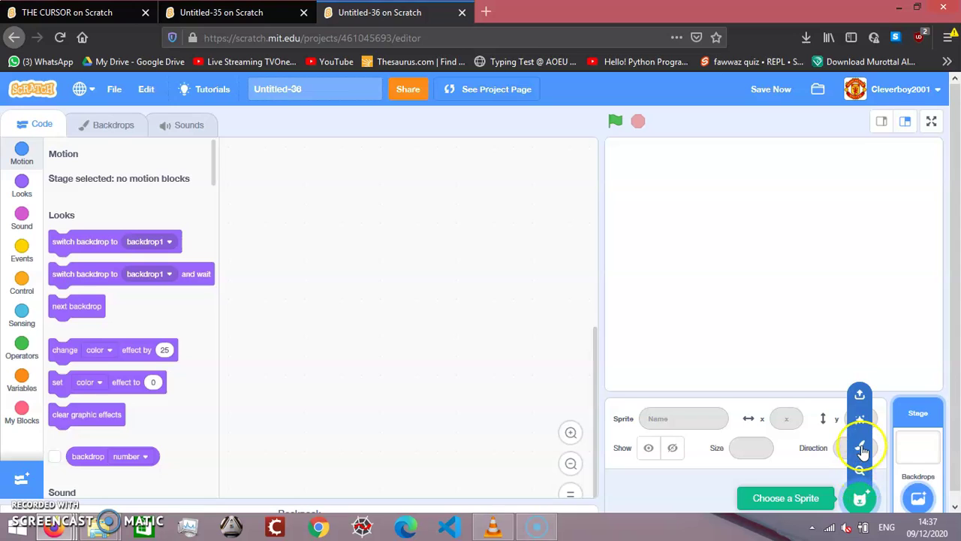
Step: Create a new painted sprite and convert its empty costume1 to bitmap
click(860, 444)
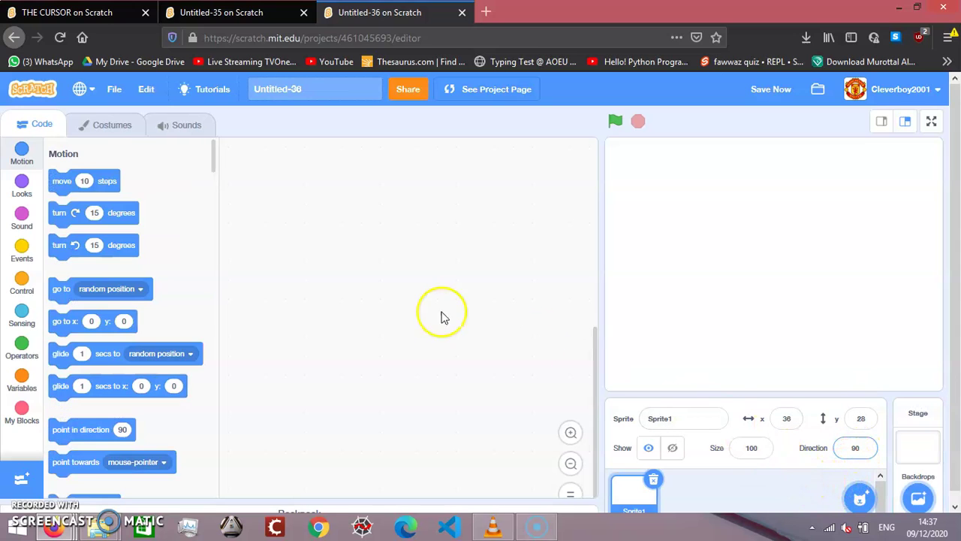
click(128, 126)
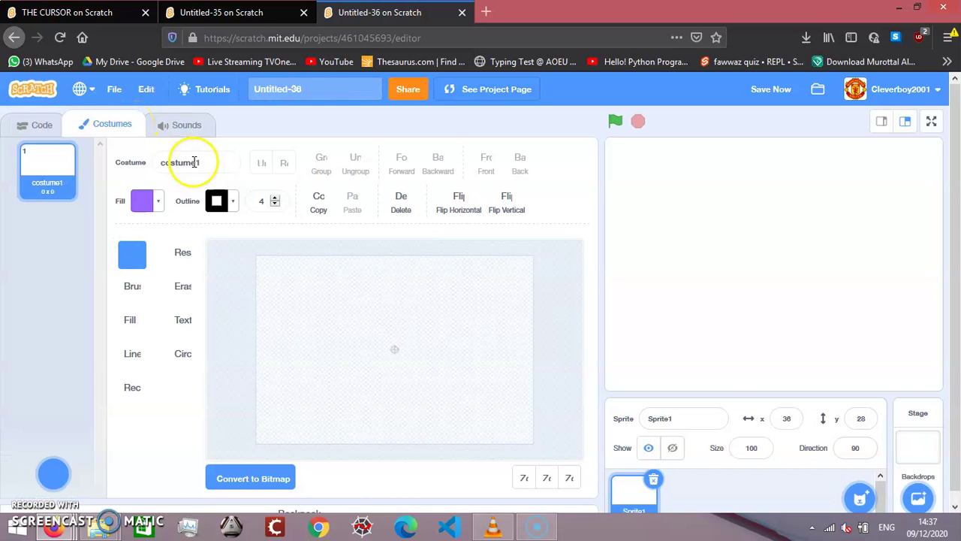
click(264, 479)
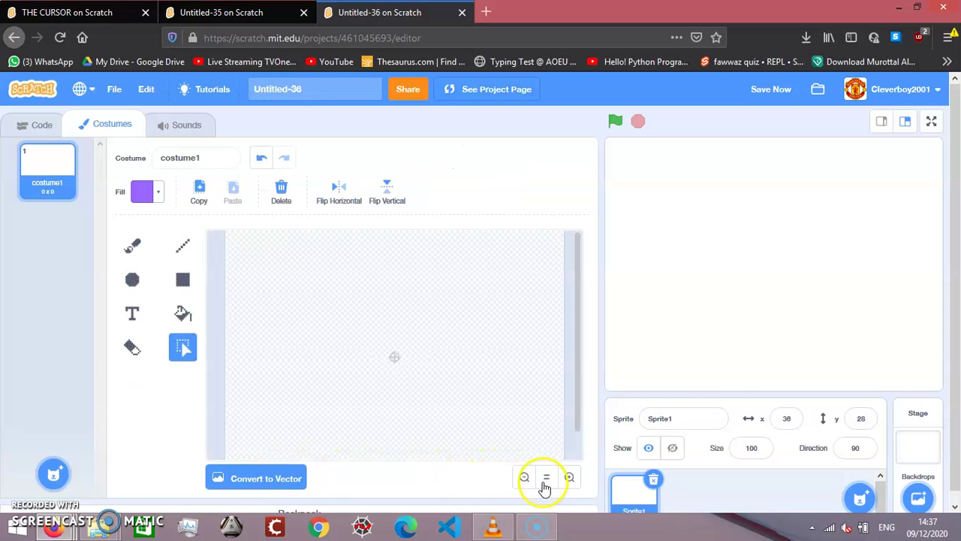
Step: Set up the Brush with a black fill and a brush size of 1
click(569, 478)
click(567, 478)
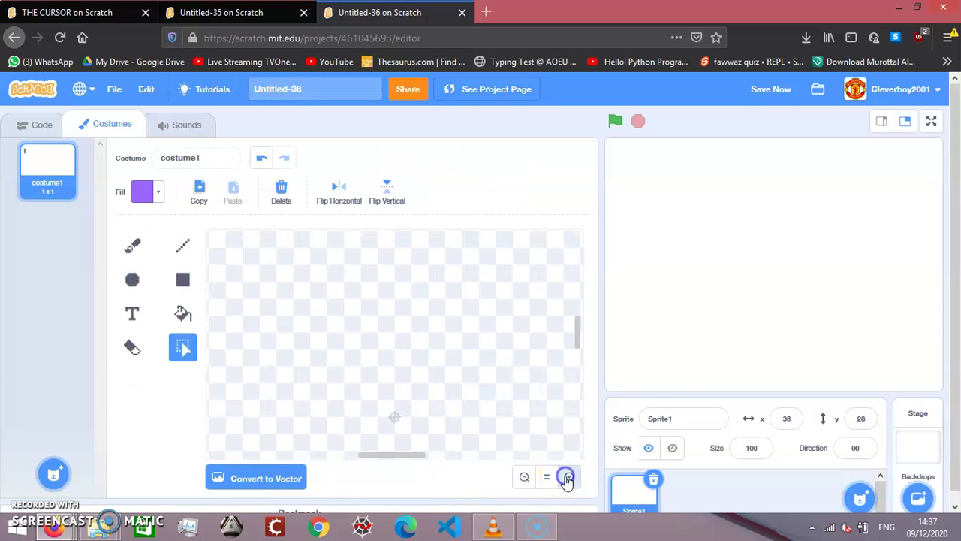
click(567, 478)
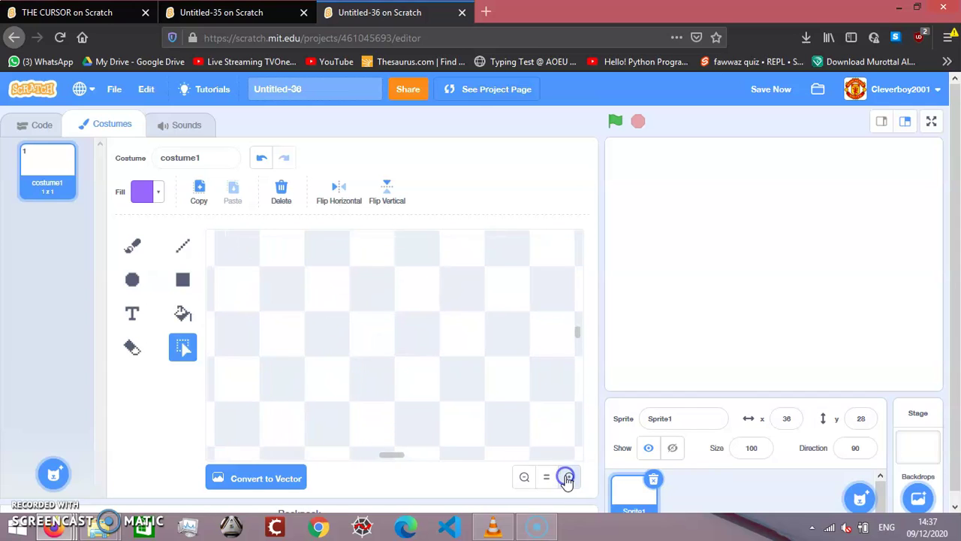
click(567, 478)
scroll(408, 317, down, 3)
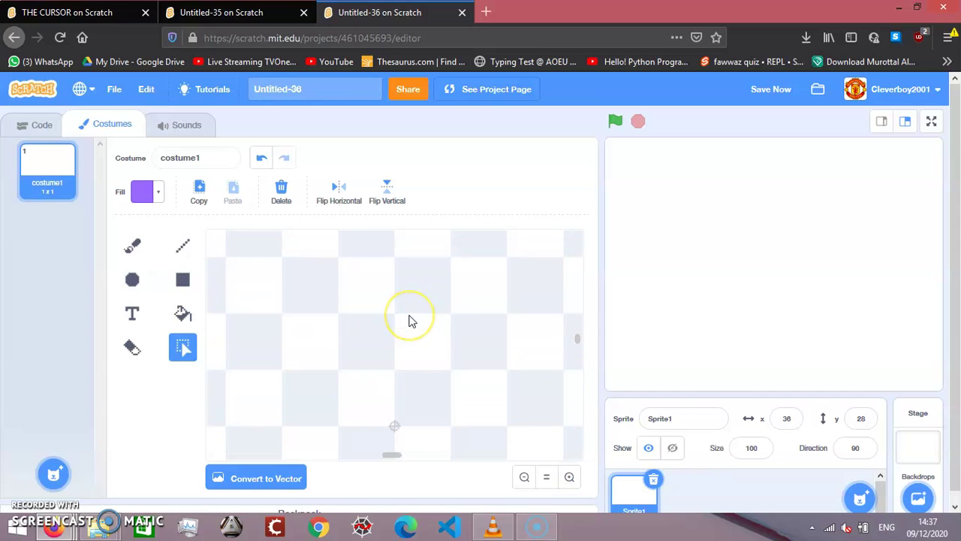
scroll(411, 321, down, 1)
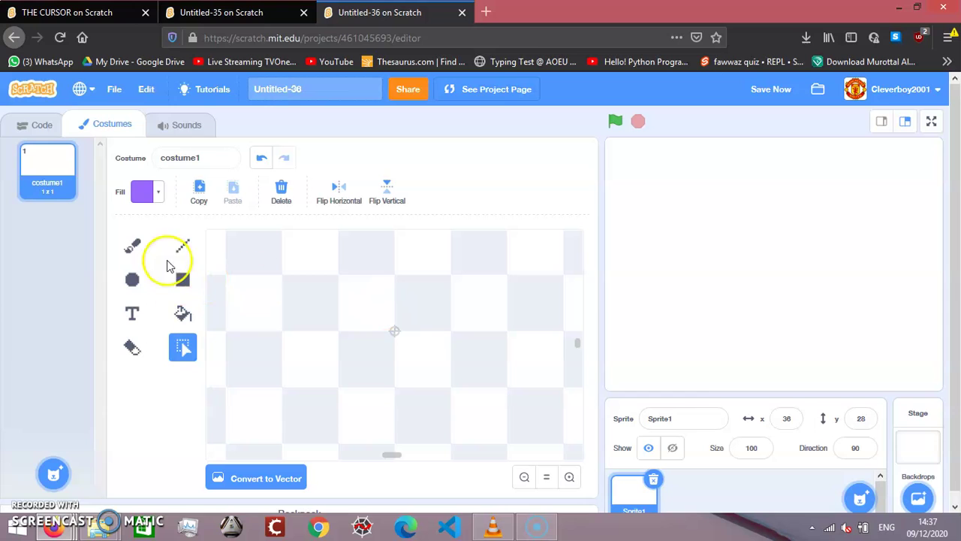
click(130, 242)
click(154, 193)
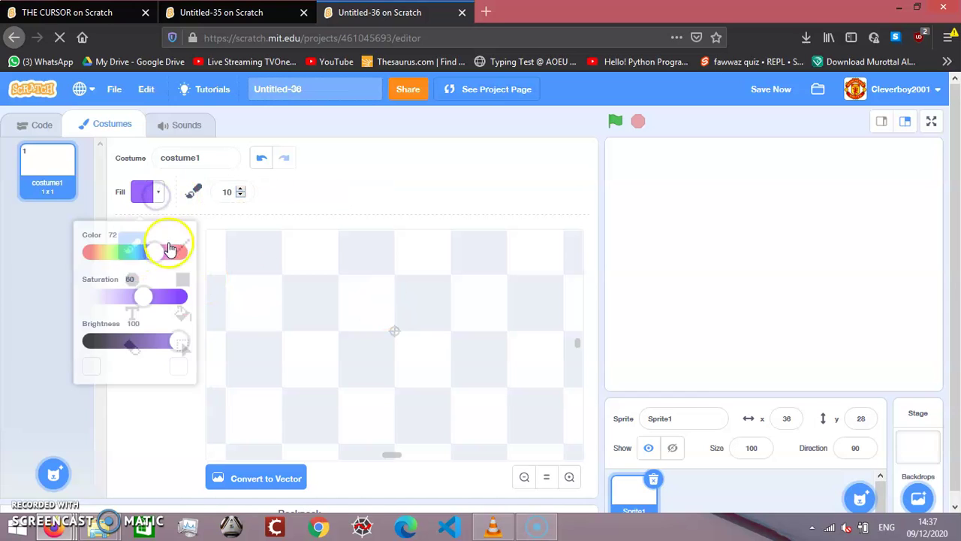
drag(178, 330, 48, 334)
click(47, 331)
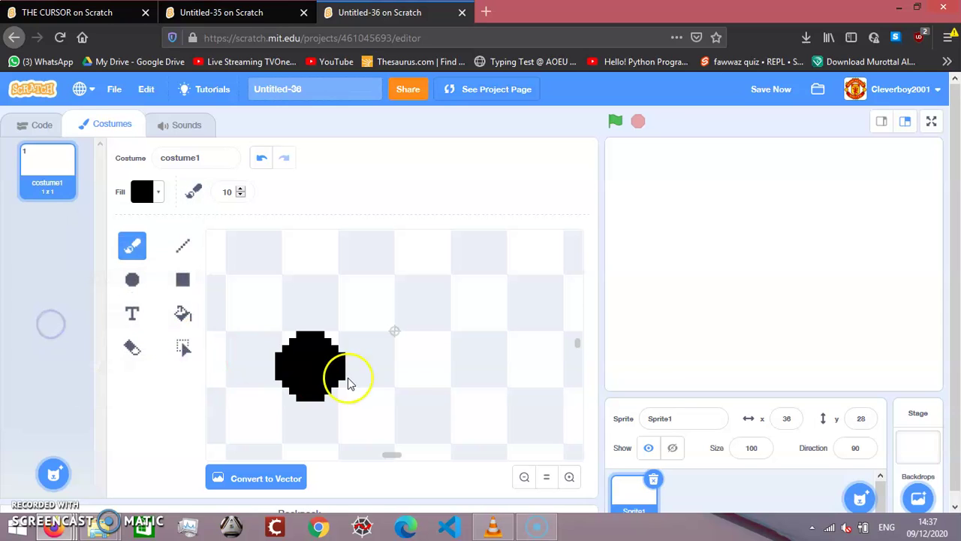
click(346, 309)
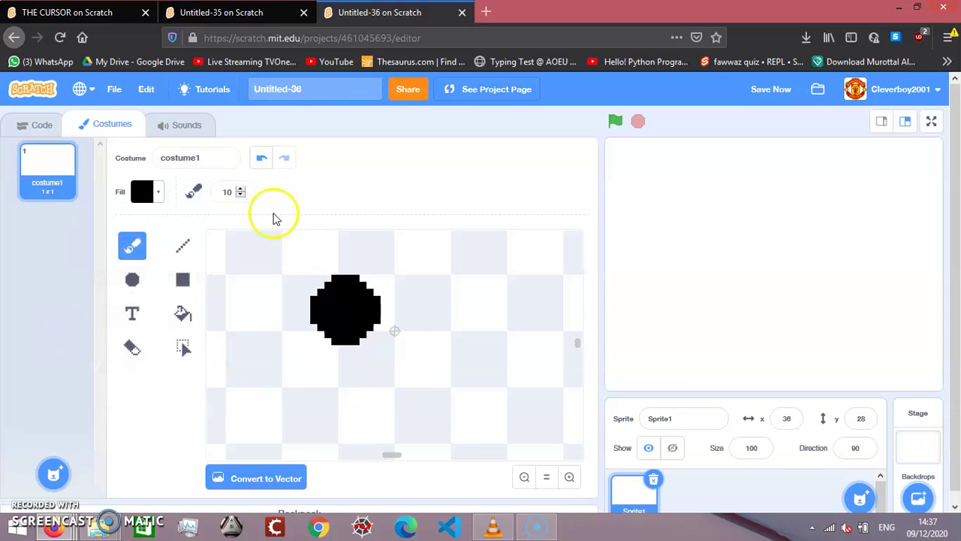
click(236, 193)
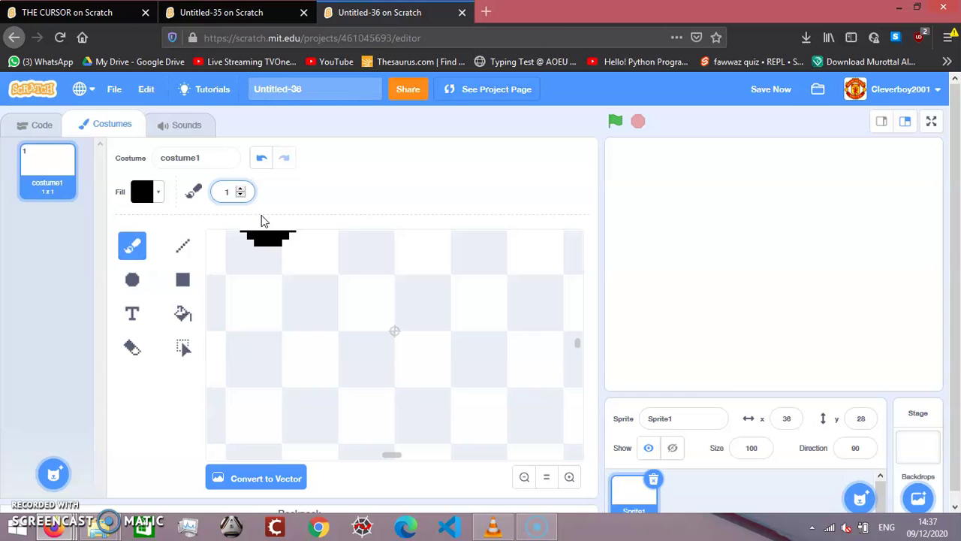
key(Return)
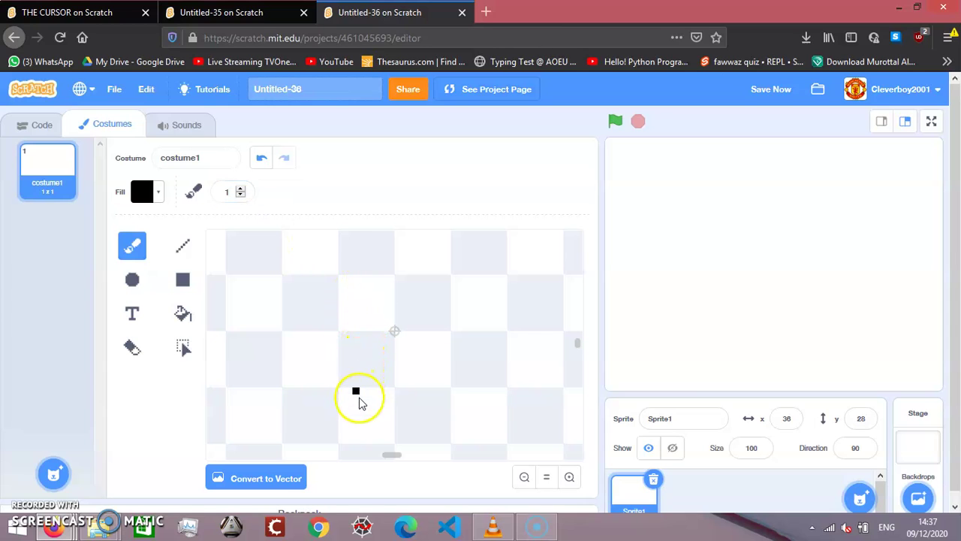
Step: Paint the U-shaped outline of the left leg just below the canvas centre, its left side slightly taller, undoing stray strokes
scroll(353, 407, down, 1)
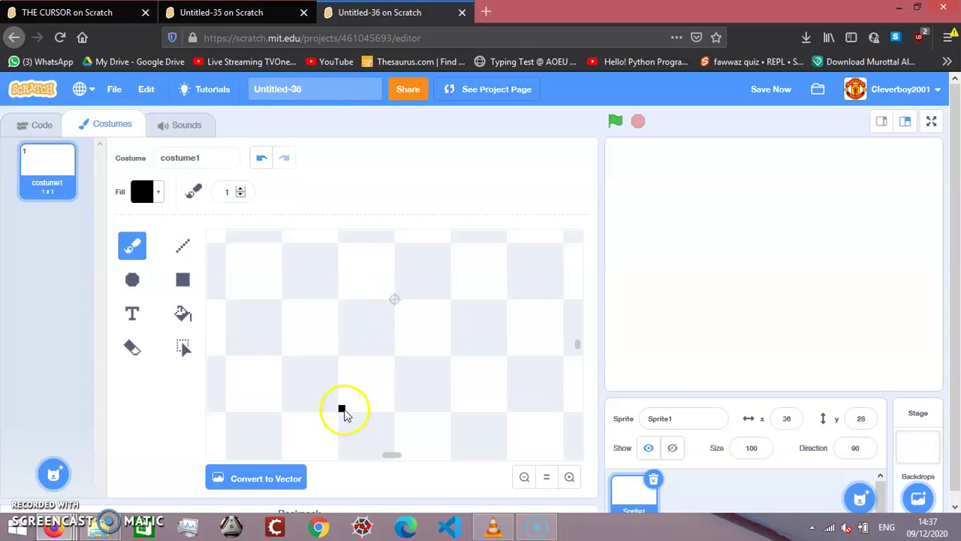
click(348, 385)
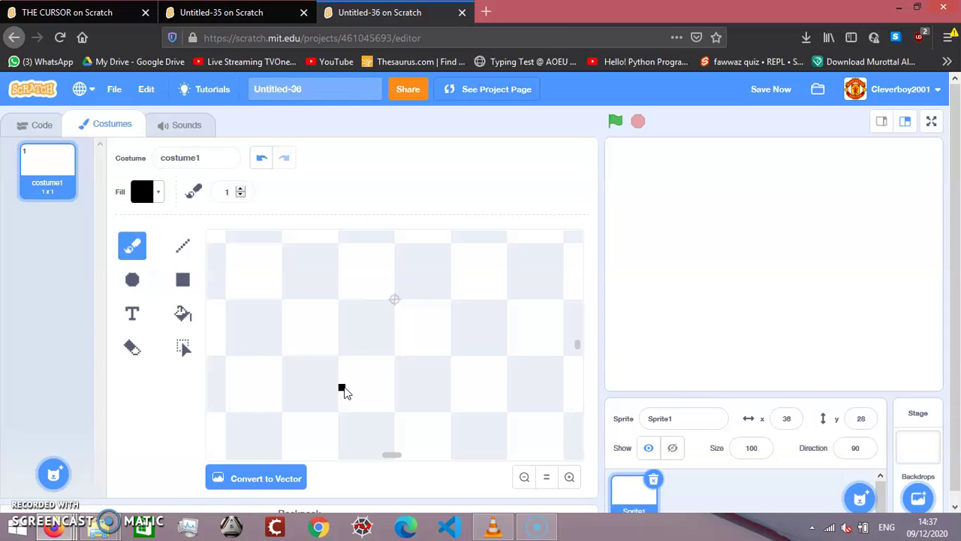
click(343, 388)
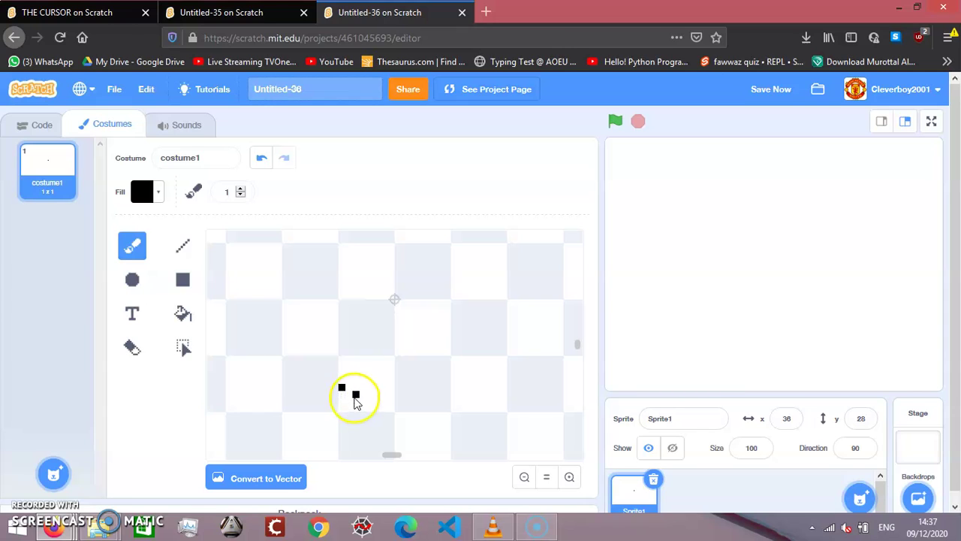
drag(362, 396, 372, 396)
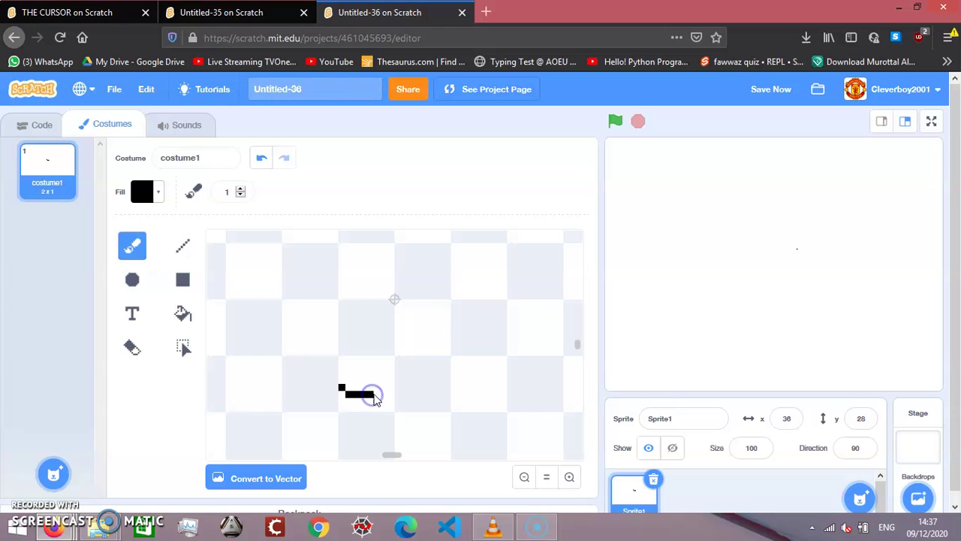
click(370, 399)
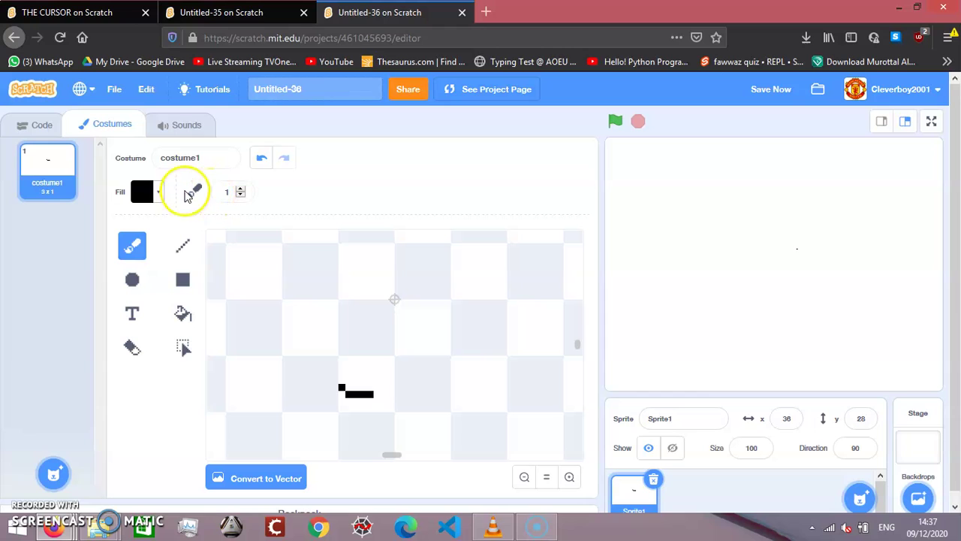
click(256, 159)
click(256, 159)
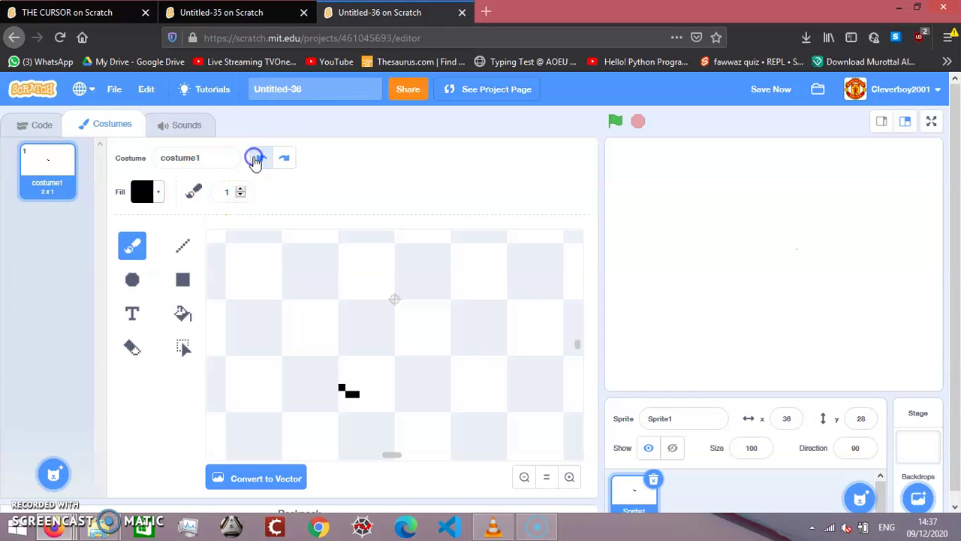
mouse_move(361, 398)
mouse_down()
mouse_move(375, 388)
mouse_move(378, 353)
mouse_up()
mouse_move(349, 385)
mouse_down()
mouse_move(340, 386)
mouse_move(339, 328)
mouse_up()
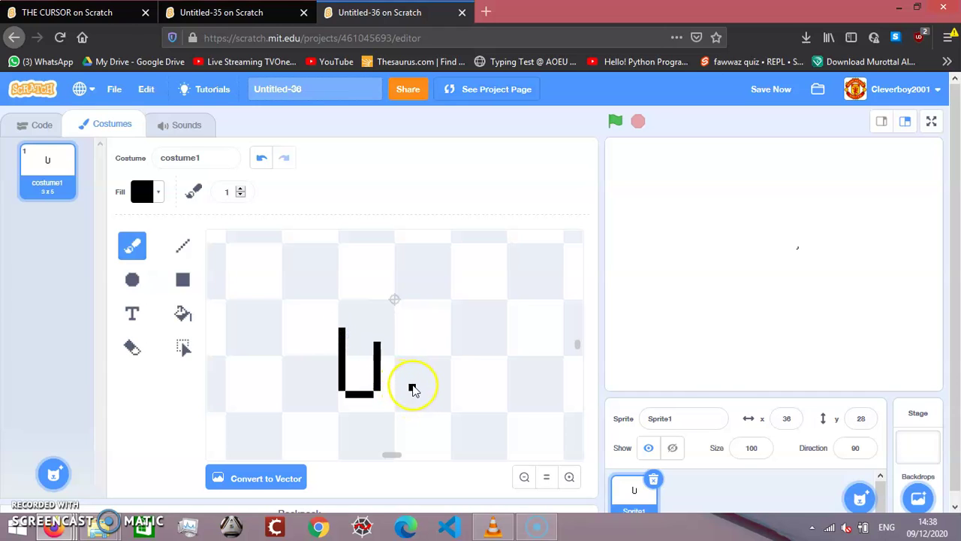
Step: Paint a matching U-shaped right leg outline beside the first, with its right side taller, redrawing the inner side after an undo
mouse_move(412, 389)
mouse_down()
mouse_move(443, 393)
mouse_move(445, 332)
mouse_up()
click(412, 346)
drag(411, 349, 409, 387)
click(256, 158)
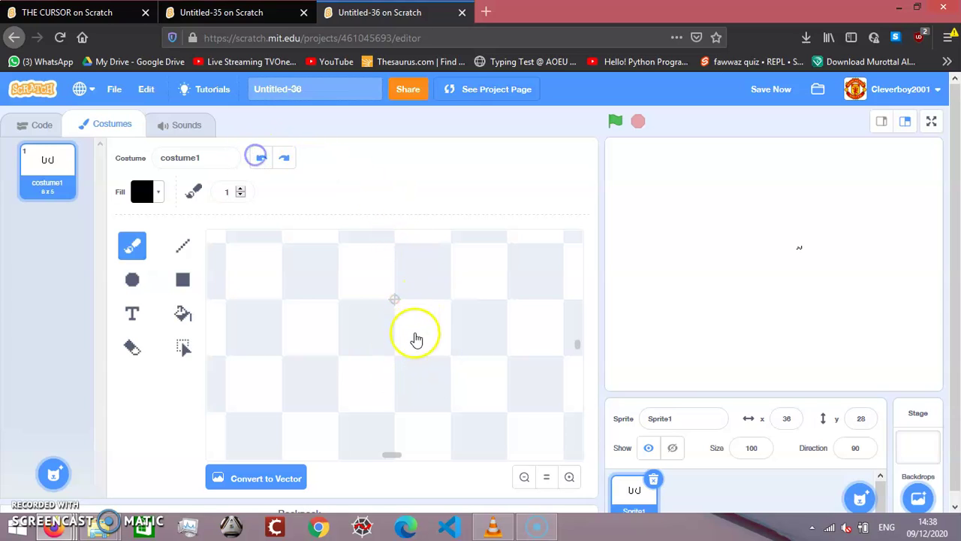
drag(413, 343, 413, 392)
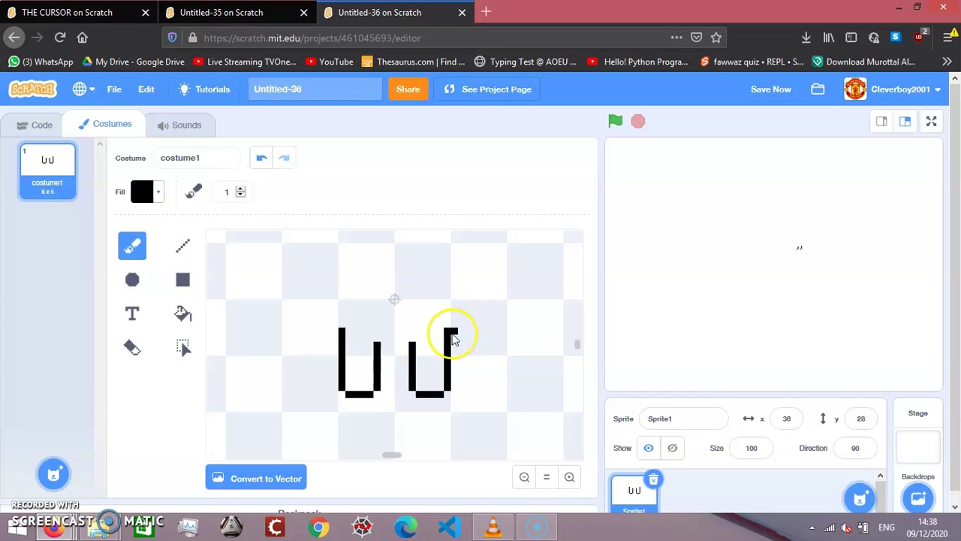
Step: Join the inner sides of both legs with a horizontal bar and extend the outer sides upward as the body outline
scroll(418, 392, up, 1)
scroll(420, 398, up, 1)
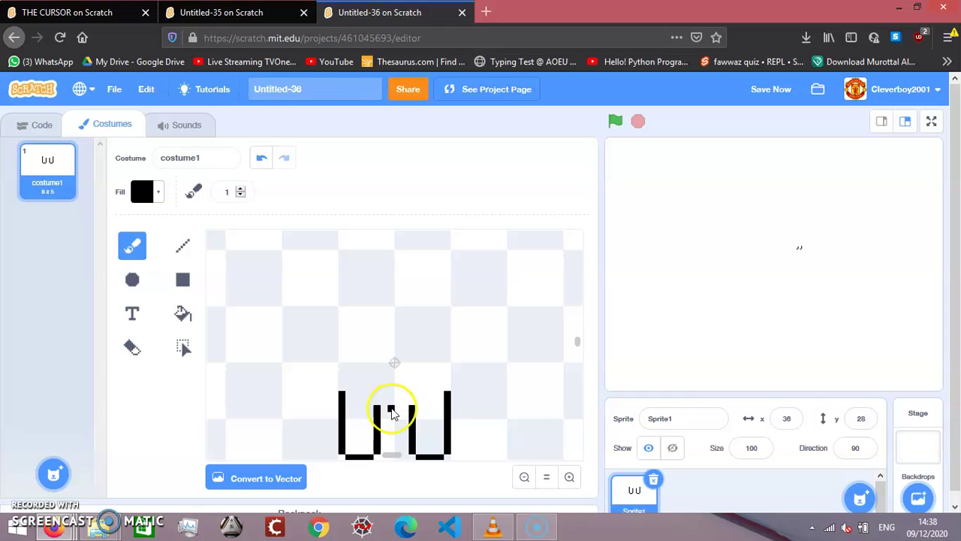
mouse_move(376, 406)
mouse_down()
mouse_move(415, 404)
mouse_move(448, 382)
mouse_up()
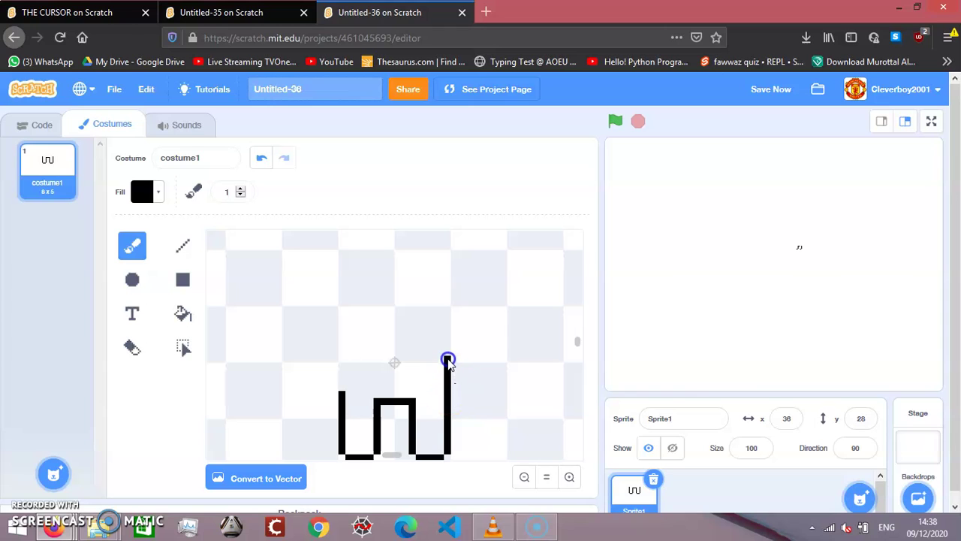
drag(343, 392, 339, 307)
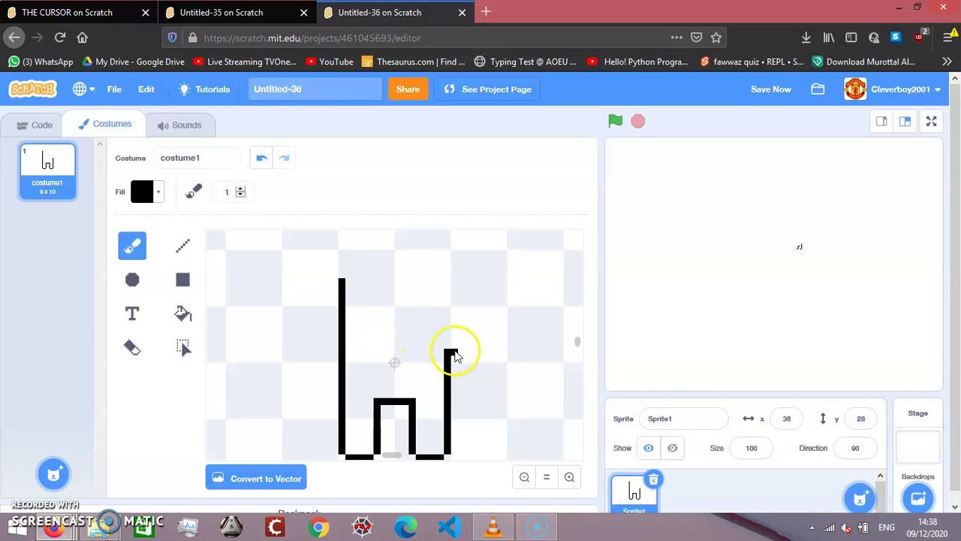
Step: Paint the visor's bottom, left and top edges from the top of the body's right side, undoing misplaced strokes
scroll(450, 351, up, 1)
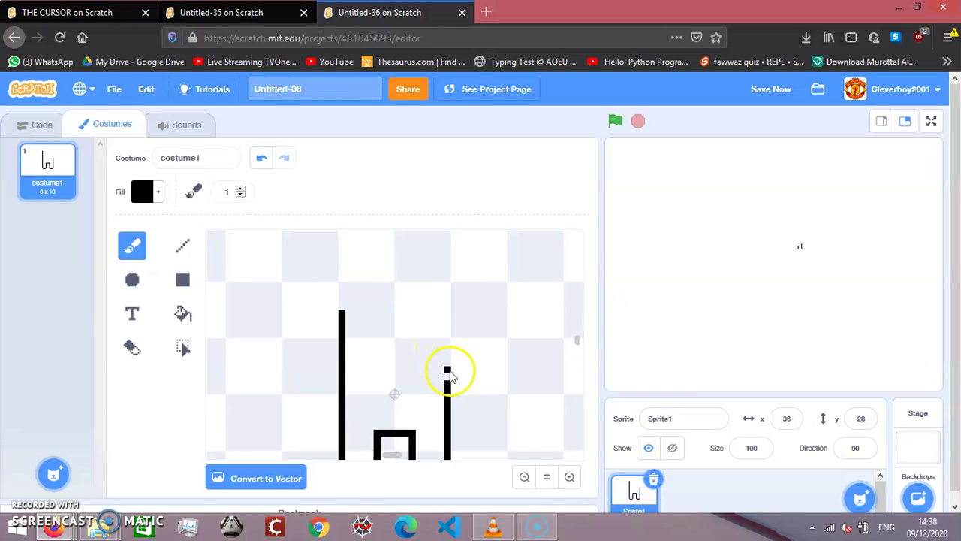
click(449, 377)
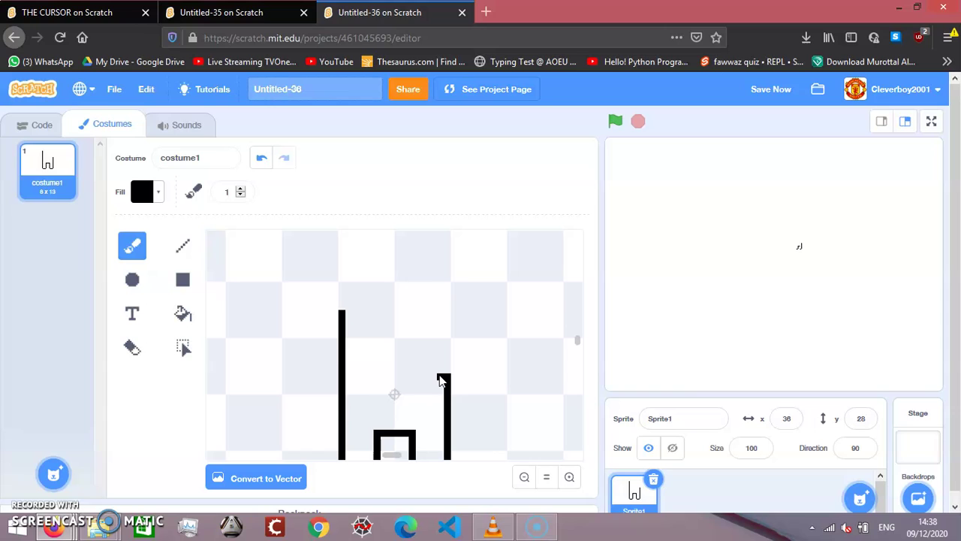
drag(440, 380, 431, 373)
click(262, 158)
mouse_move(440, 376)
mouse_down()
mouse_move(371, 377)
mouse_move(368, 344)
mouse_move(478, 338)
mouse_up()
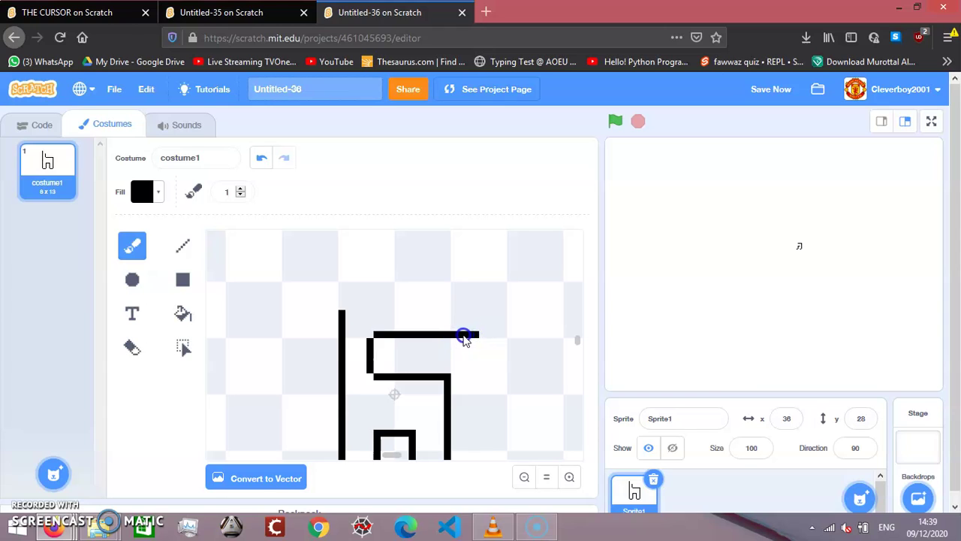
click(261, 158)
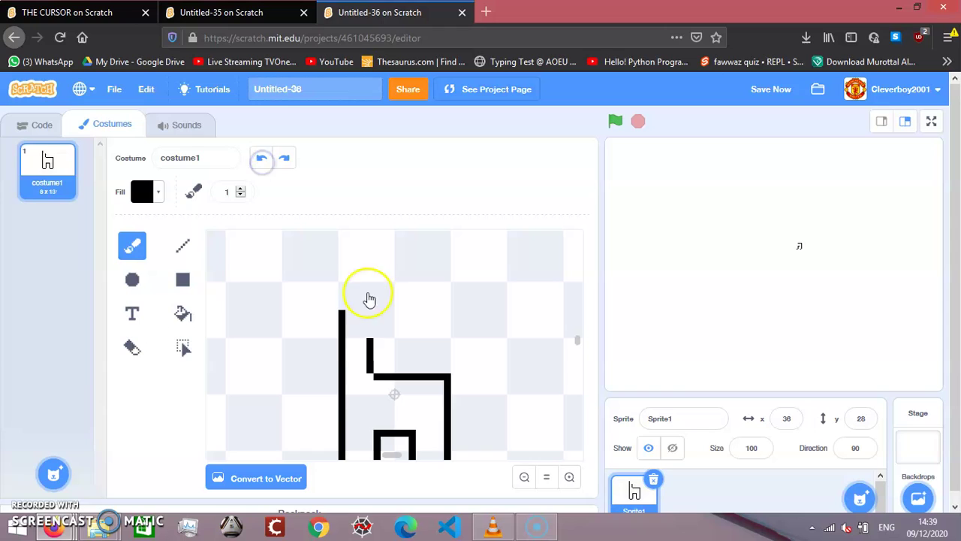
drag(375, 336, 474, 339)
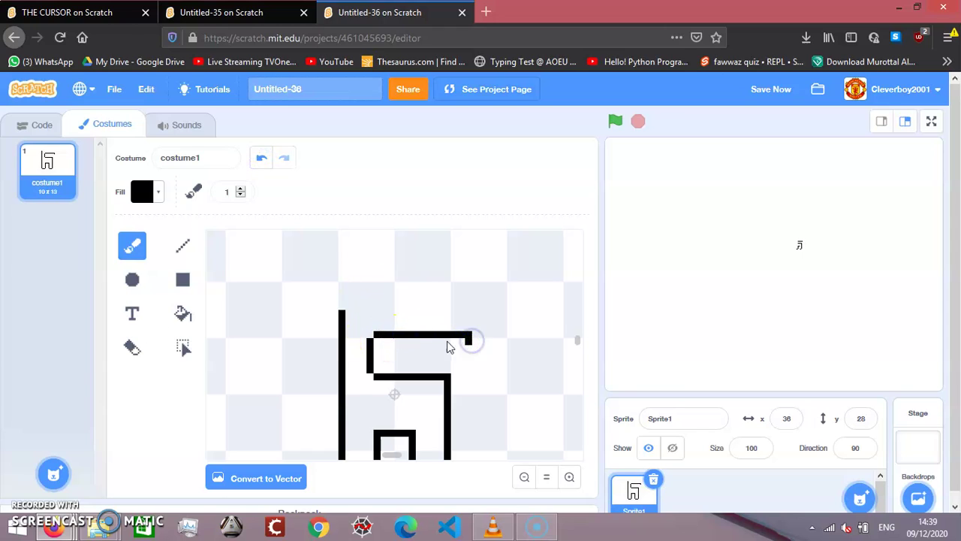
Step: Erase the visor's top-right corner pixel with the Eraser at size 1, then close the visor's right edge with the Brush
click(140, 349)
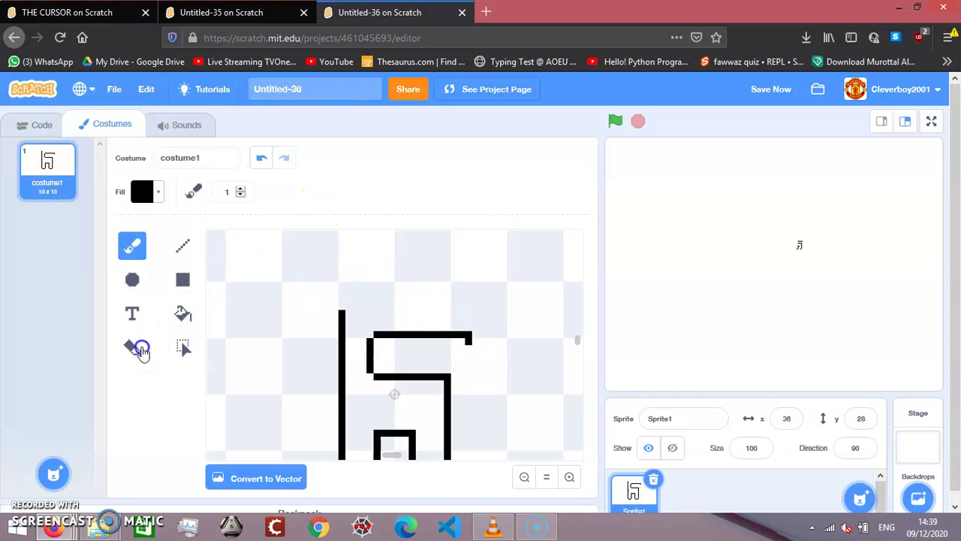
click(230, 192)
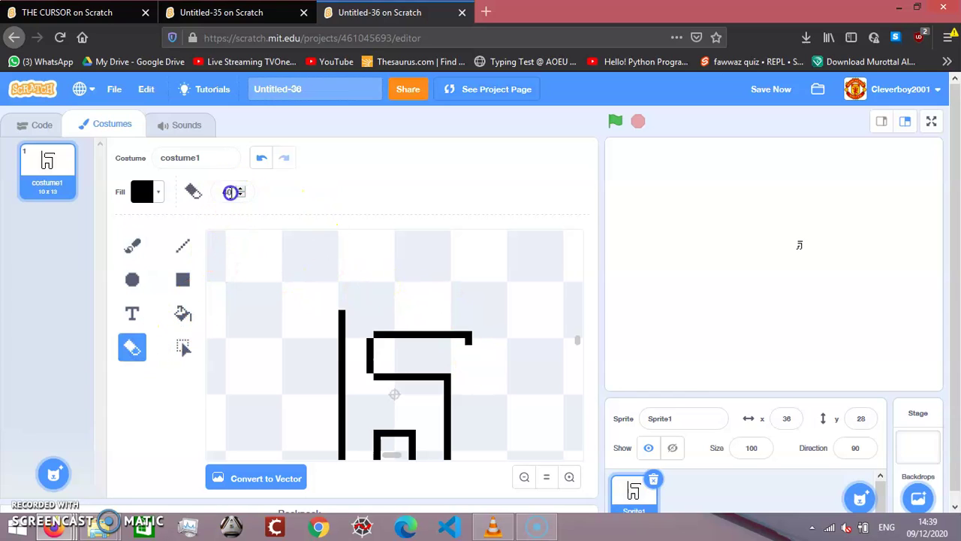
key(BackSpace)
click(337, 194)
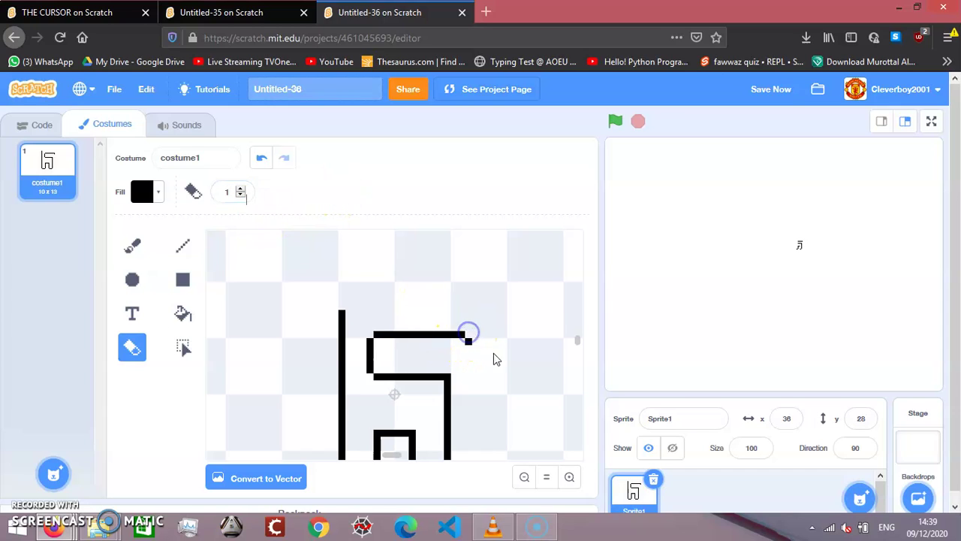
click(138, 249)
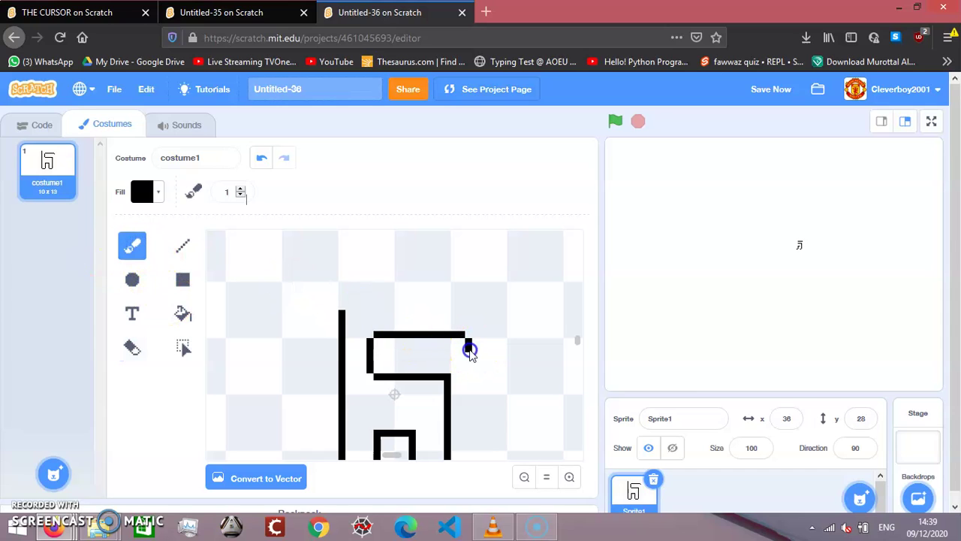
mouse_move(469, 364)
mouse_down()
mouse_move(461, 381)
mouse_move(444, 365)
mouse_move(441, 332)
mouse_up()
Step: Paint the stepped, rounded head outline from the visor's top edge over to the body's left side
scroll(462, 383, down, 3)
scroll(462, 385, up, 4)
key(ctrl+z)
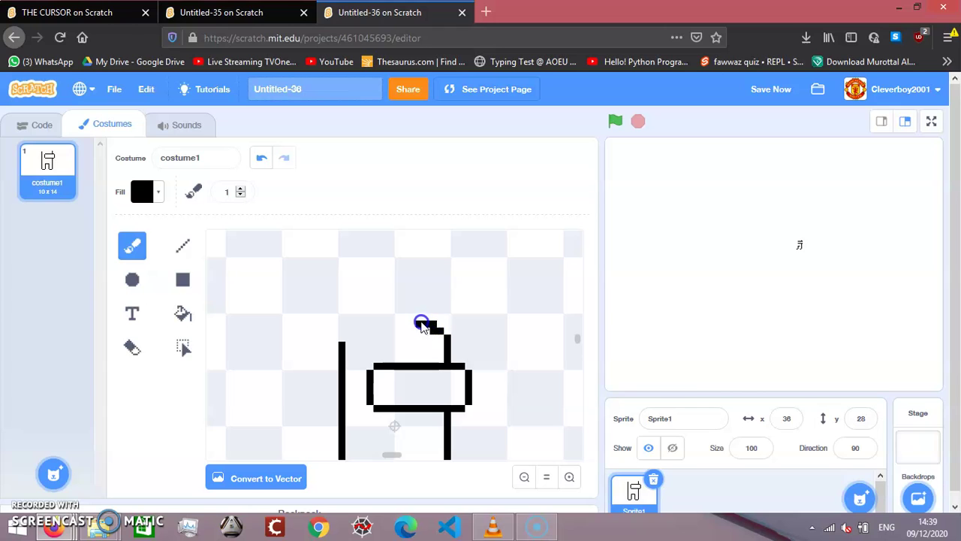
drag(415, 325, 378, 316)
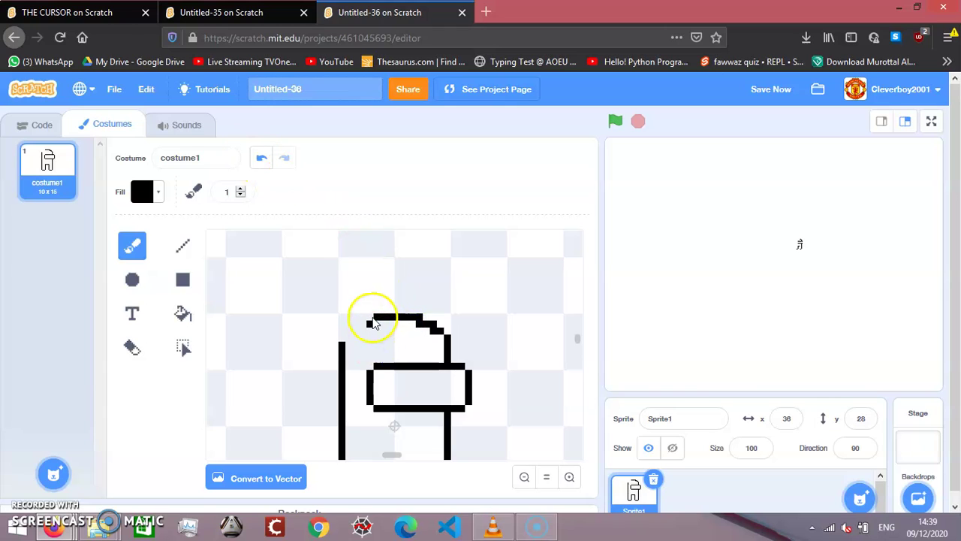
click(373, 319)
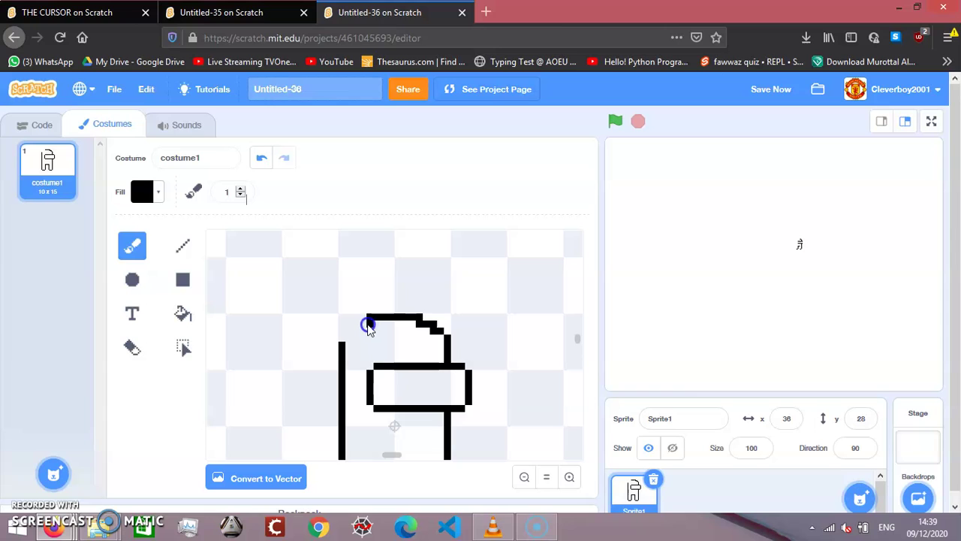
drag(364, 324, 353, 324)
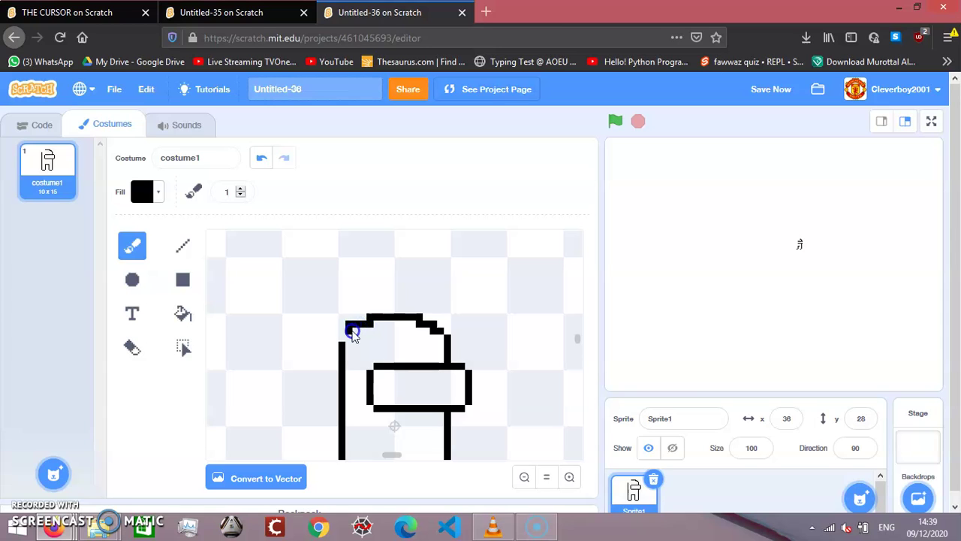
click(261, 157)
click(343, 338)
scroll(489, 429, down, 3)
click(489, 397)
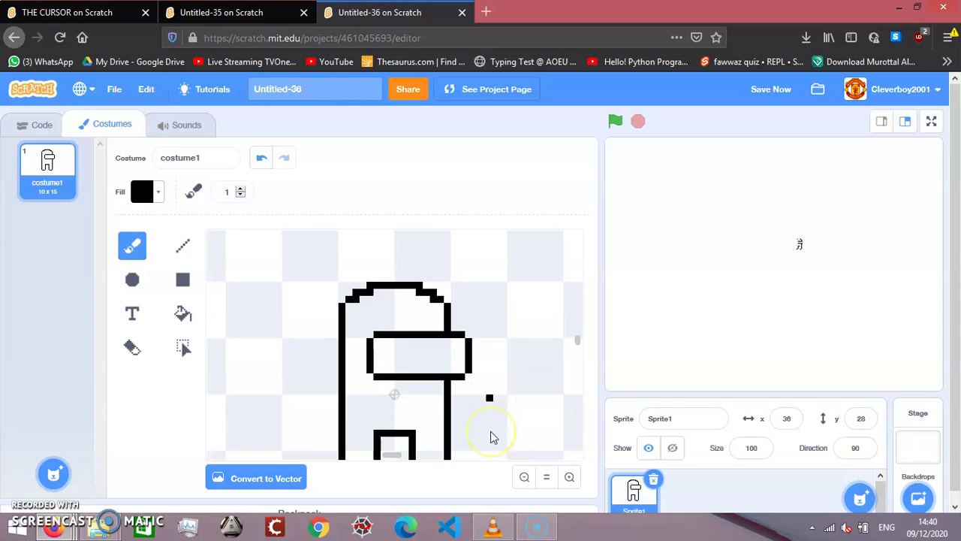
scroll(492, 436, up, 1)
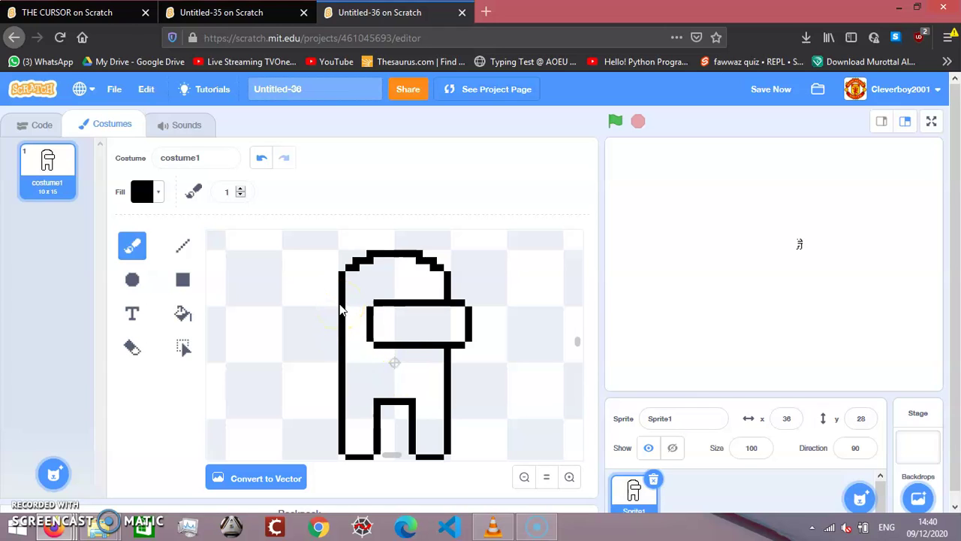
mouse_move(340, 310)
mouse_down()
mouse_move(295, 319)
mouse_move(298, 387)
mouse_up()
click(293, 312)
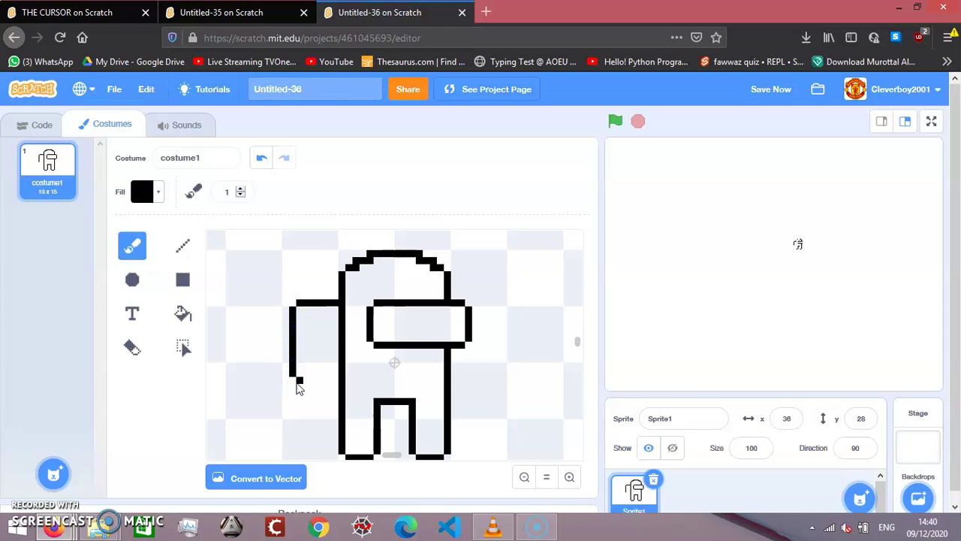
click(264, 162)
click(268, 169)
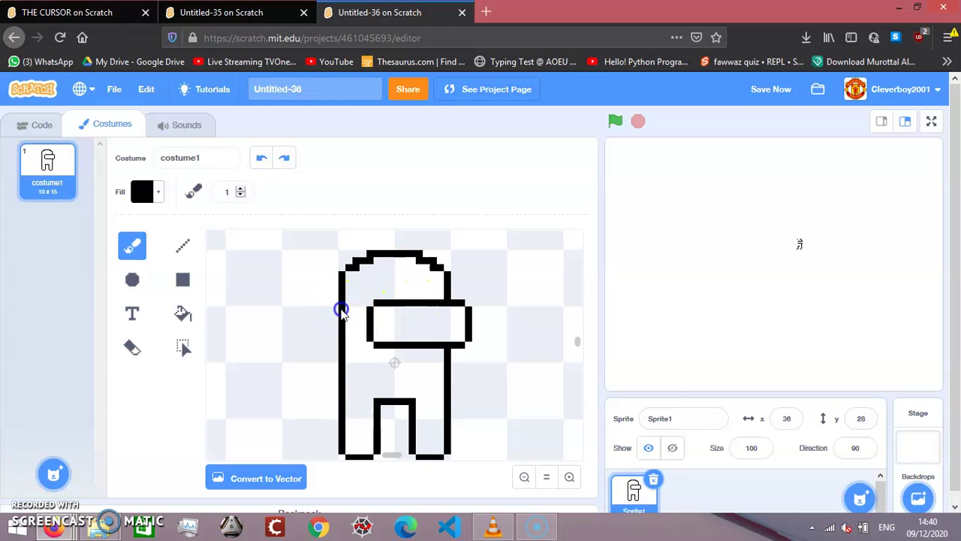
Step: Paint a narrow backpack outline attached to the body's left side, reaching down to the top of the leg gap
drag(314, 310, 306, 359)
click(306, 318)
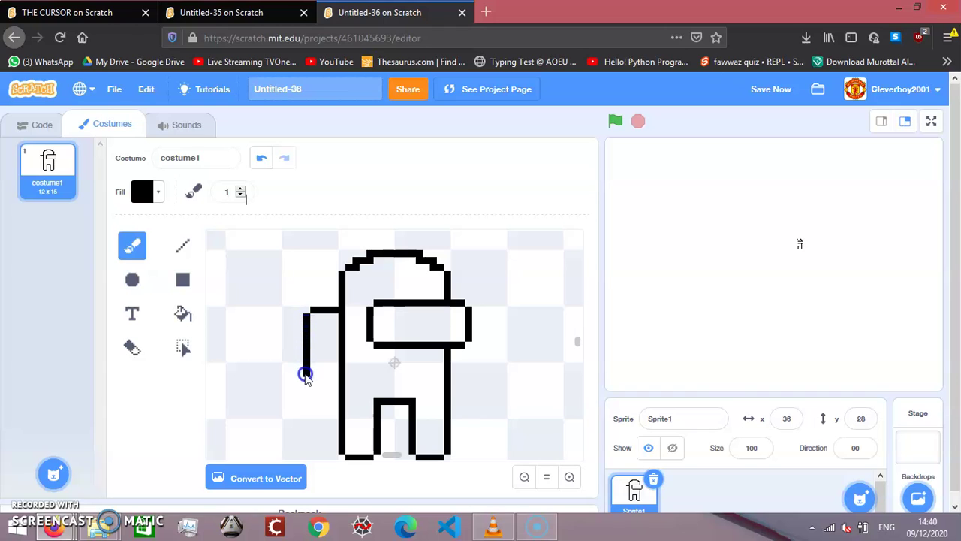
drag(306, 396, 315, 403)
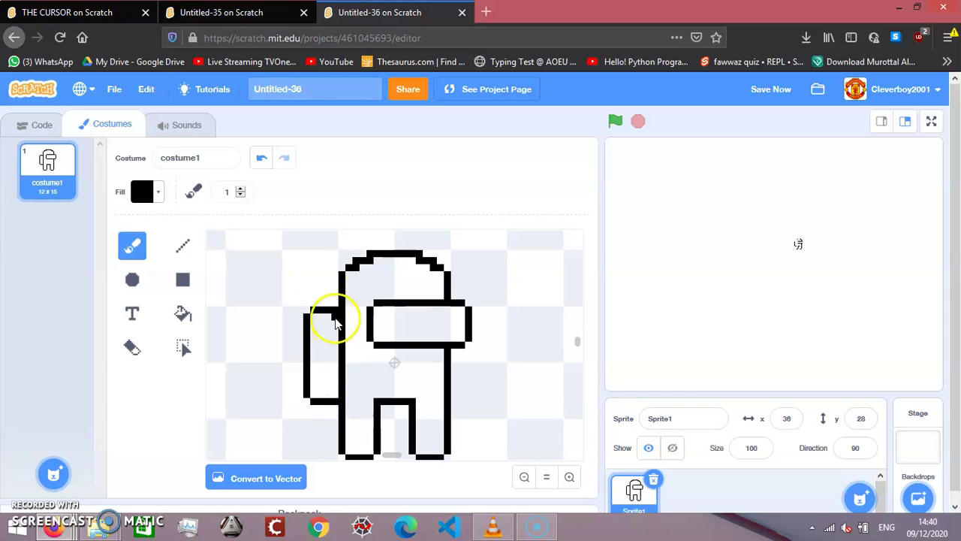
Step: Erase the backpack's top edge and repaint it slightly higher with the Brush, extending the outer side up to it
click(129, 344)
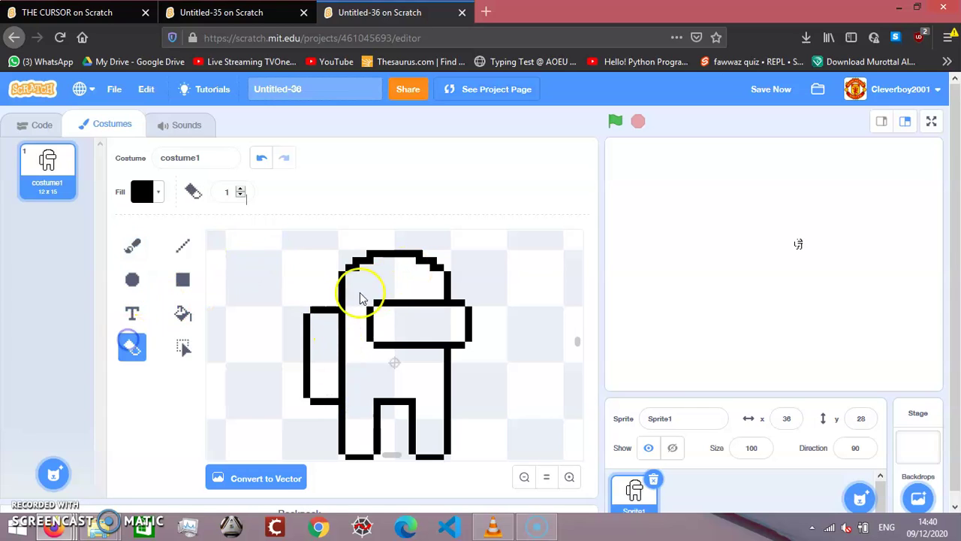
click(315, 309)
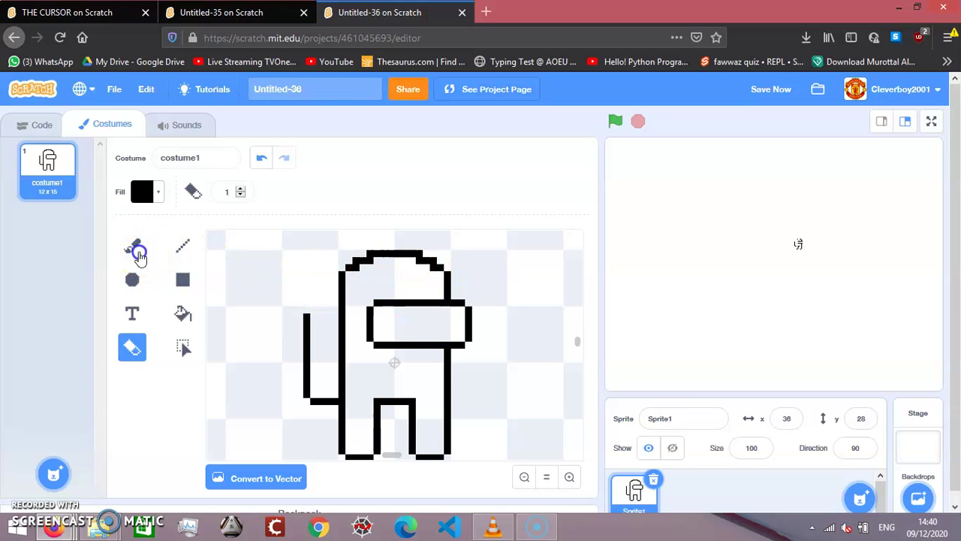
click(137, 253)
click(306, 312)
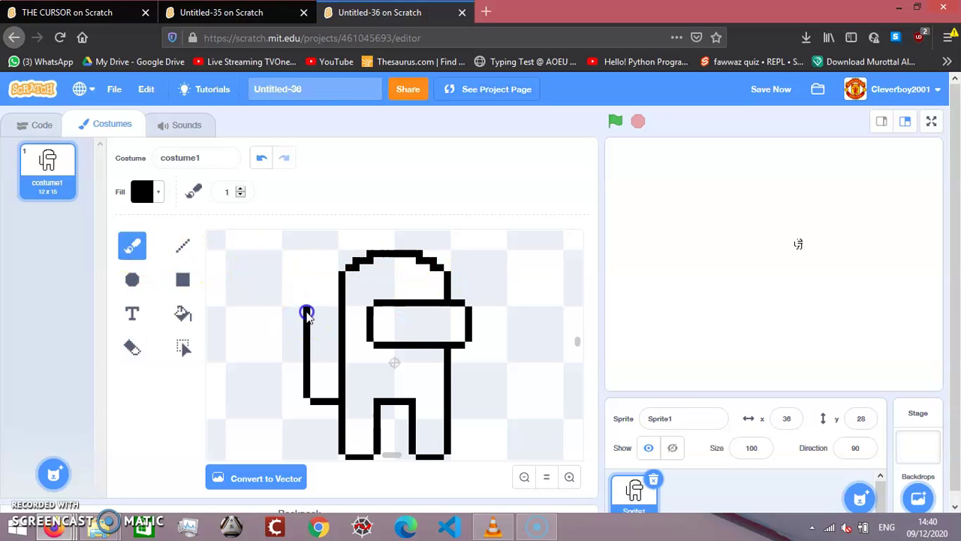
click(313, 295)
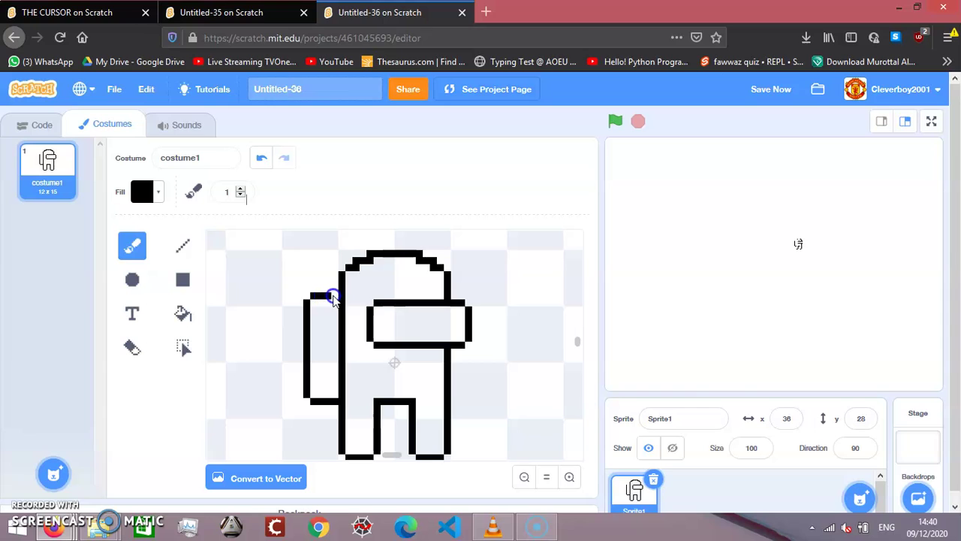
scroll(379, 334, up, 2)
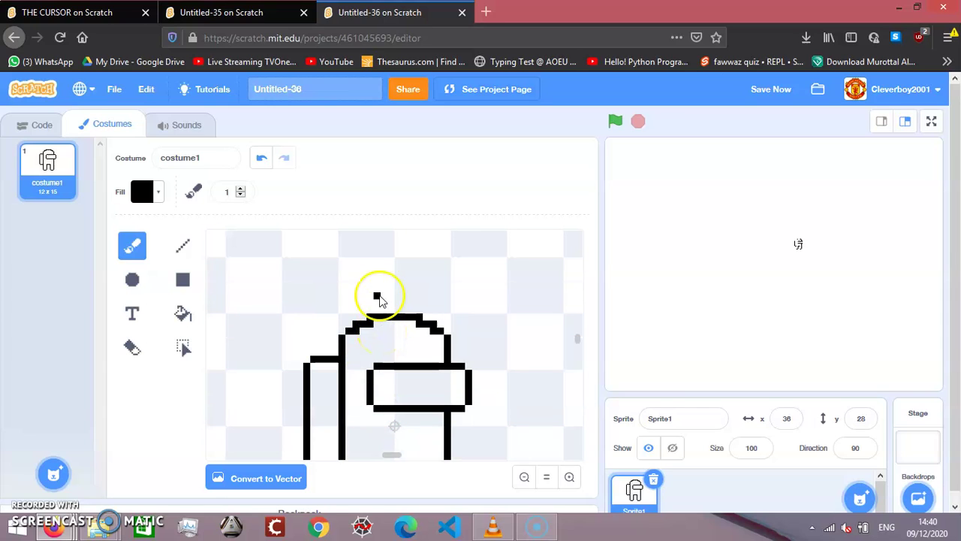
scroll(380, 301, down, 2)
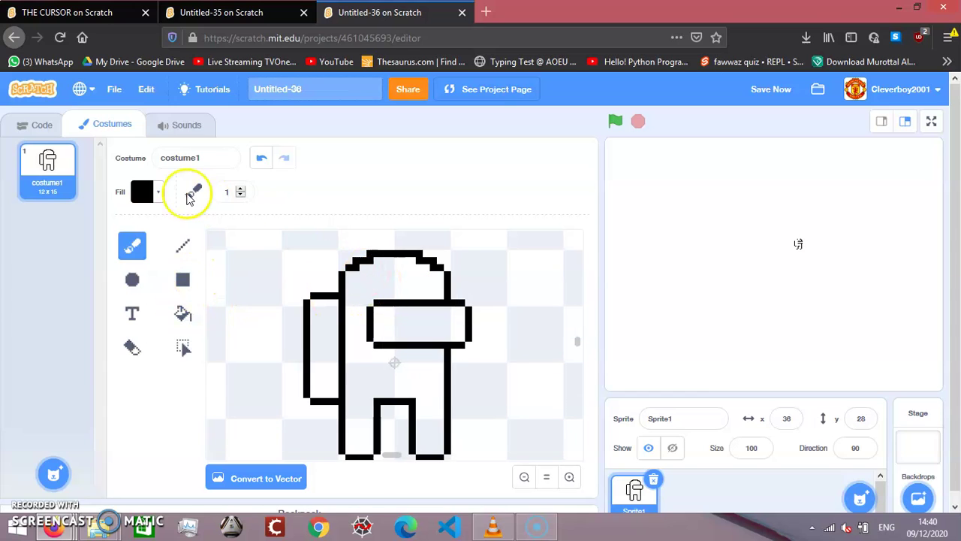
Step: Set the fill to orange with color 12, saturation 100 and brightness 100, and flood-fill the backpack and body
click(153, 193)
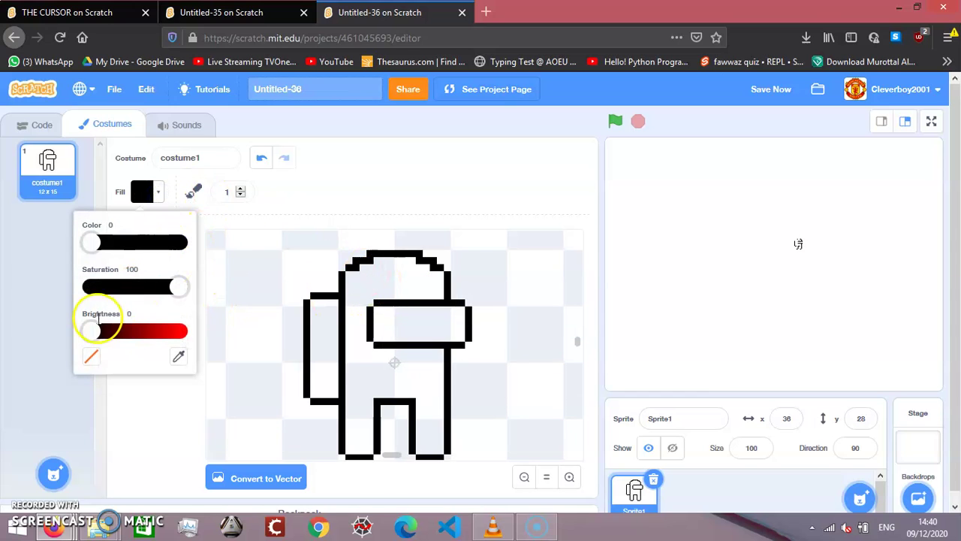
drag(95, 329, 193, 326)
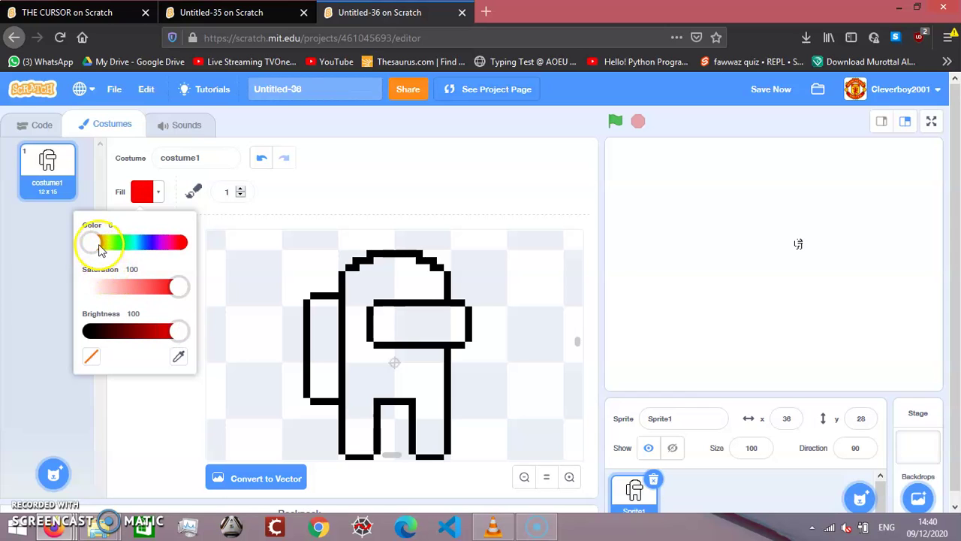
click(105, 244)
drag(109, 252, 109, 255)
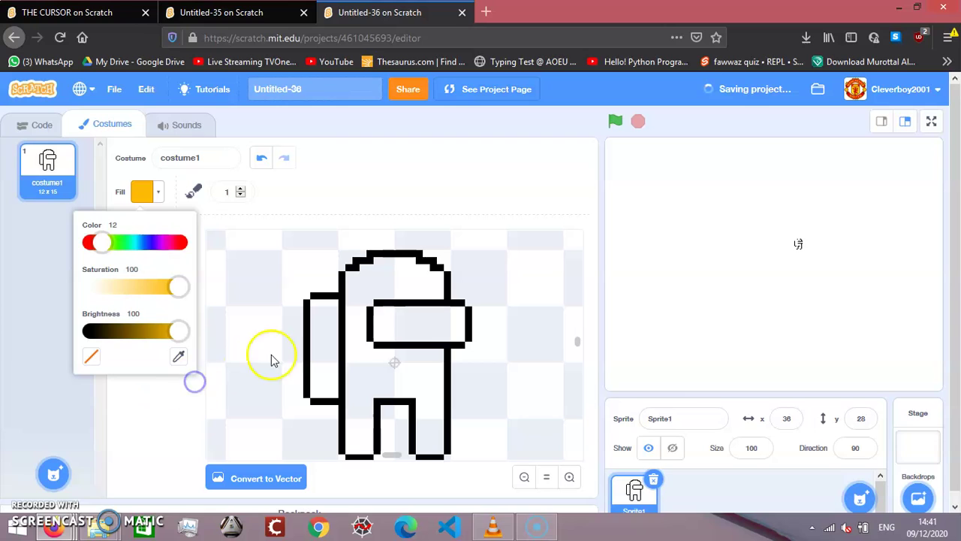
click(157, 399)
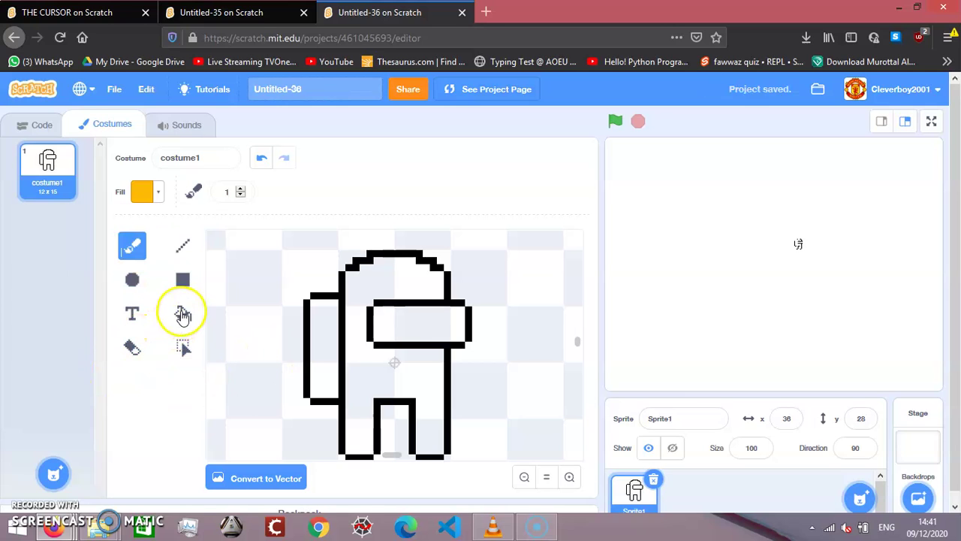
click(183, 308)
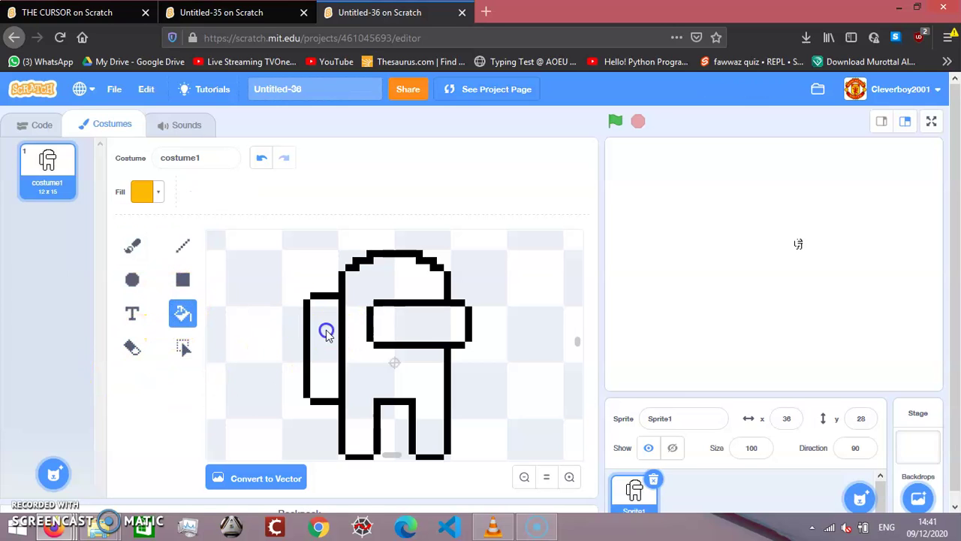
click(324, 330)
click(386, 389)
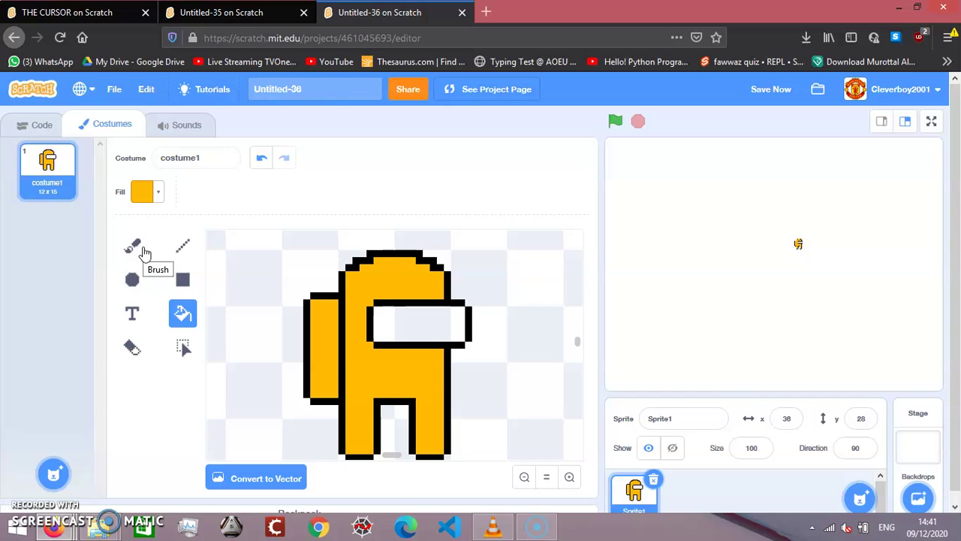
click(157, 191)
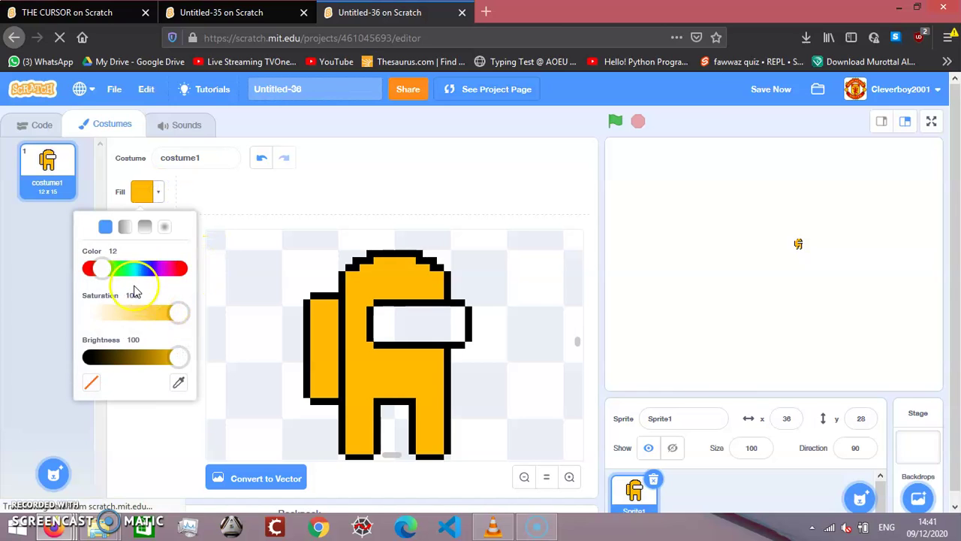
drag(176, 315, 29, 330)
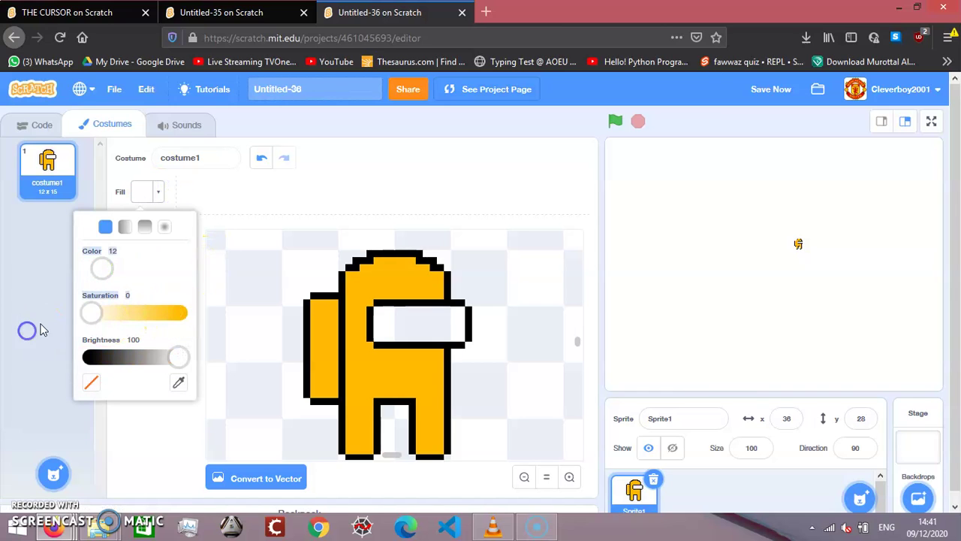
click(62, 315)
Step: Brush the visor's interior in light cyan with color 50 and saturation 41, leaving its upper-right corner unpainted
click(132, 245)
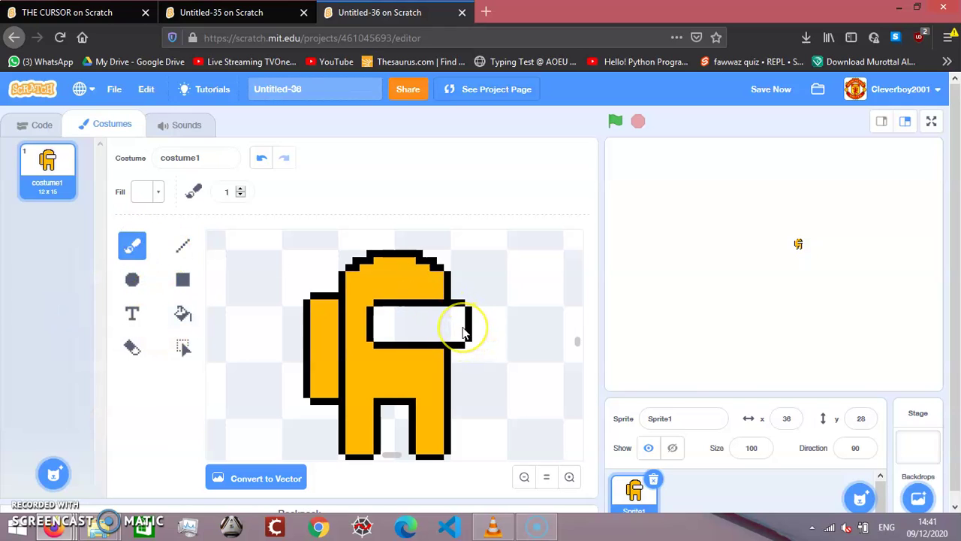
click(156, 192)
drag(89, 254, 128, 288)
drag(120, 241, 138, 250)
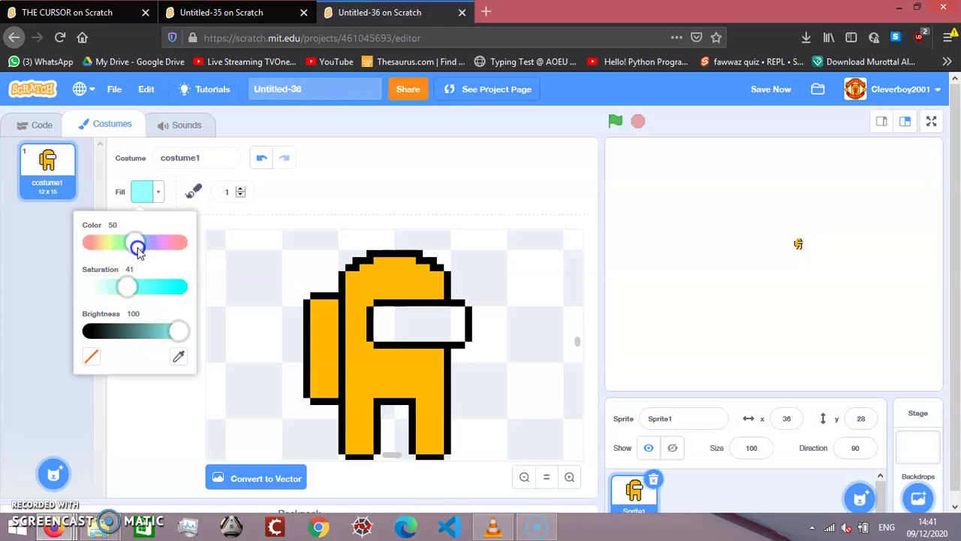
click(47, 285)
drag(408, 318, 388, 324)
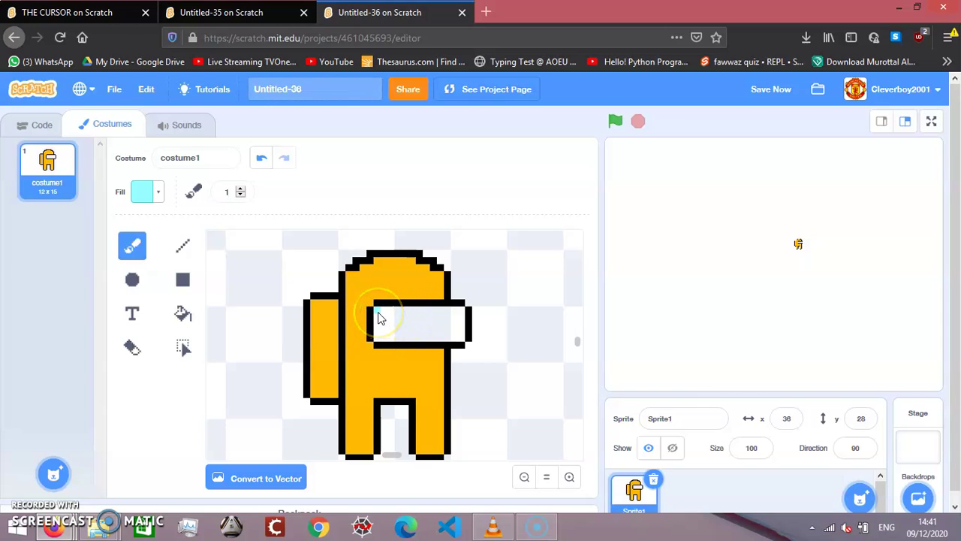
drag(390, 338, 419, 336)
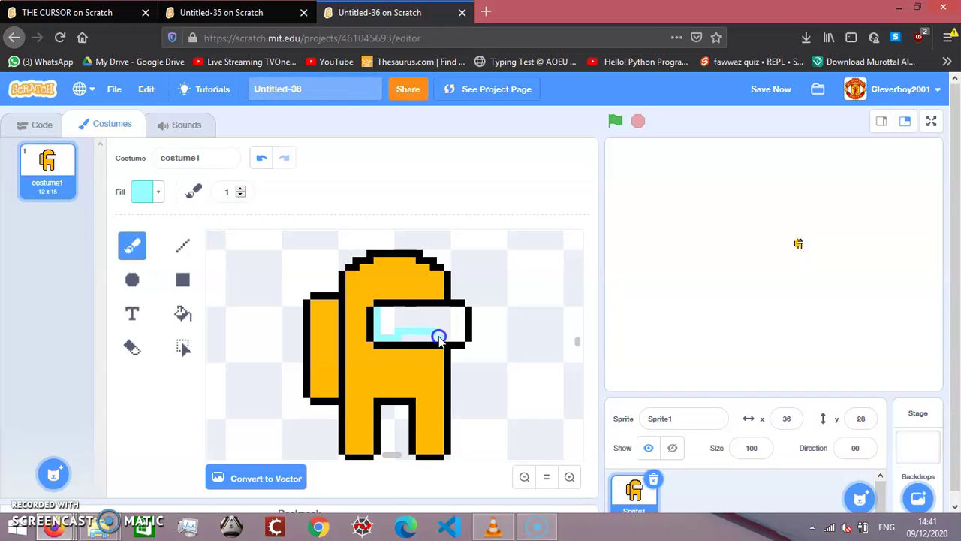
mouse_move(461, 337)
mouse_down()
mouse_move(456, 328)
mouse_move(404, 324)
mouse_move(435, 326)
mouse_move(455, 331)
mouse_move(380, 332)
mouse_move(414, 338)
mouse_up()
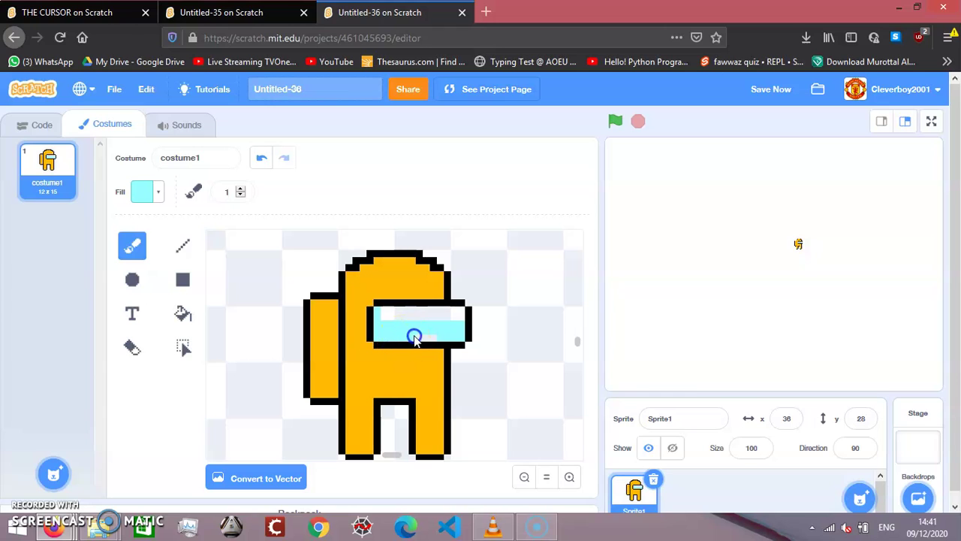
mouse_move(375, 311)
mouse_down()
mouse_move(411, 321)
mouse_move(440, 313)
mouse_move(430, 314)
mouse_up()
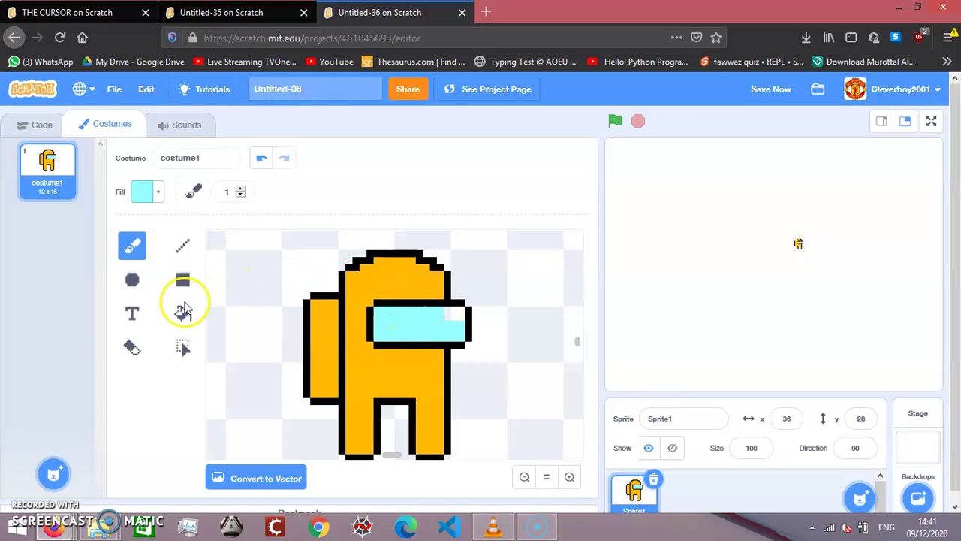
Step: Erase the cyan in the visor's upper-right corner to enlarge the highlight gap to about 5 by 3 pixels
click(132, 347)
key(ctrl+z)
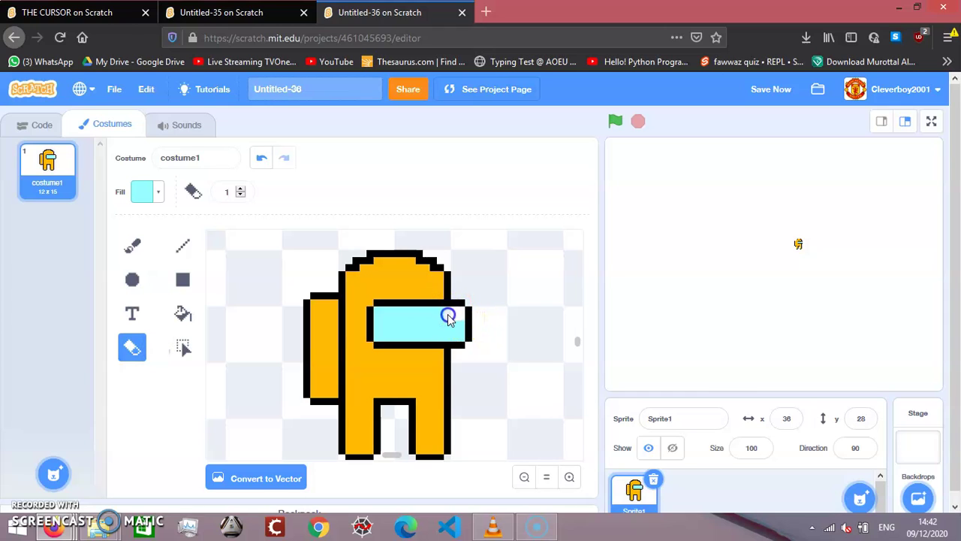
click(458, 330)
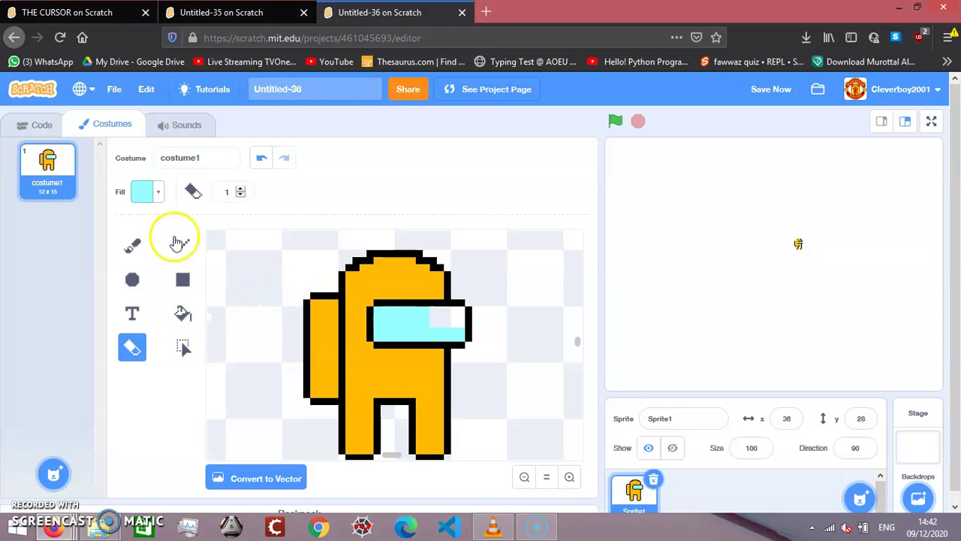
Step: Set the fill to white with saturation 0 and brightness 100, and flood-fill the gap in the visor's upper-right corner
click(160, 193)
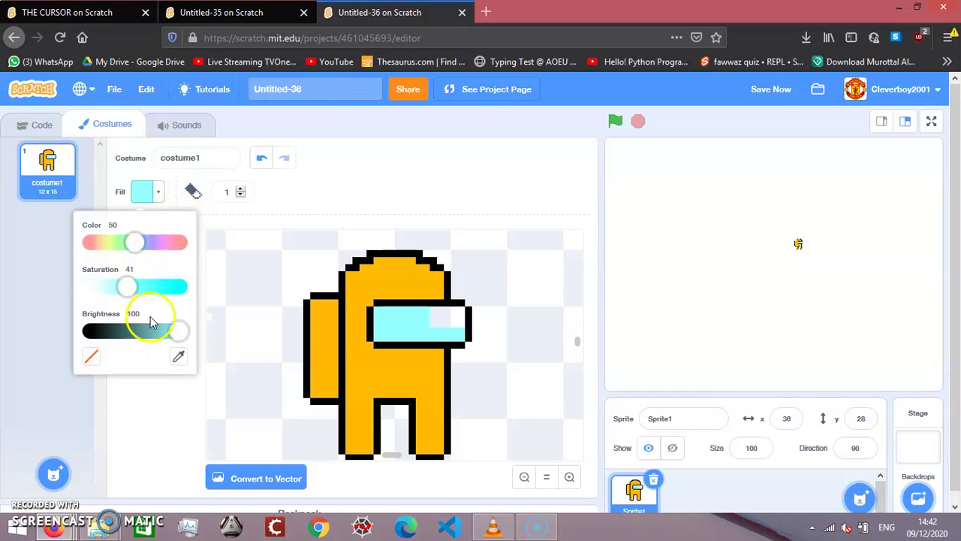
drag(127, 286, 15, 296)
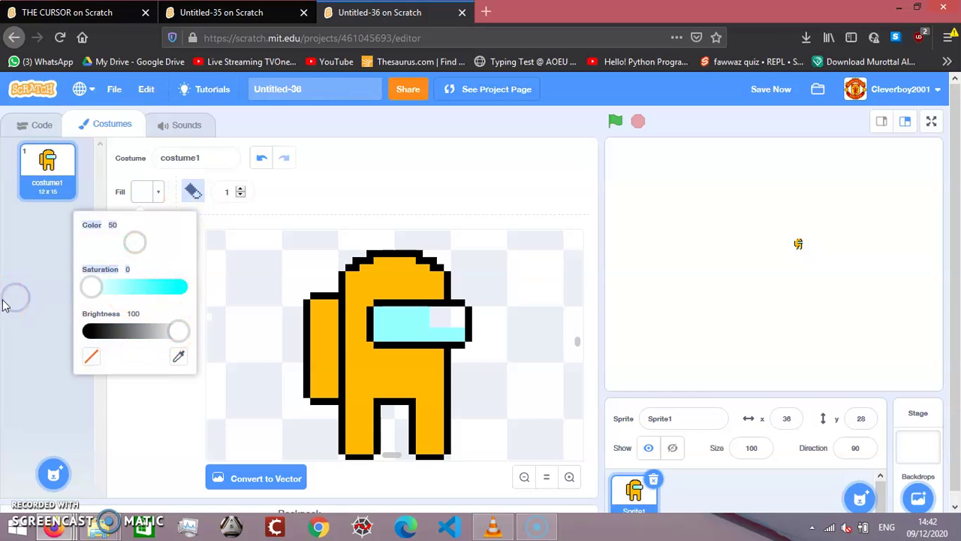
click(58, 289)
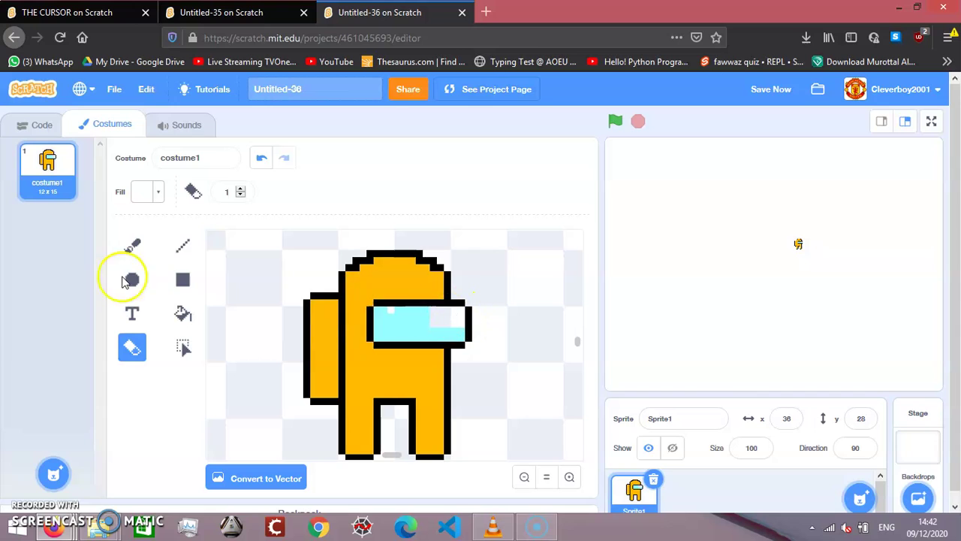
click(131, 245)
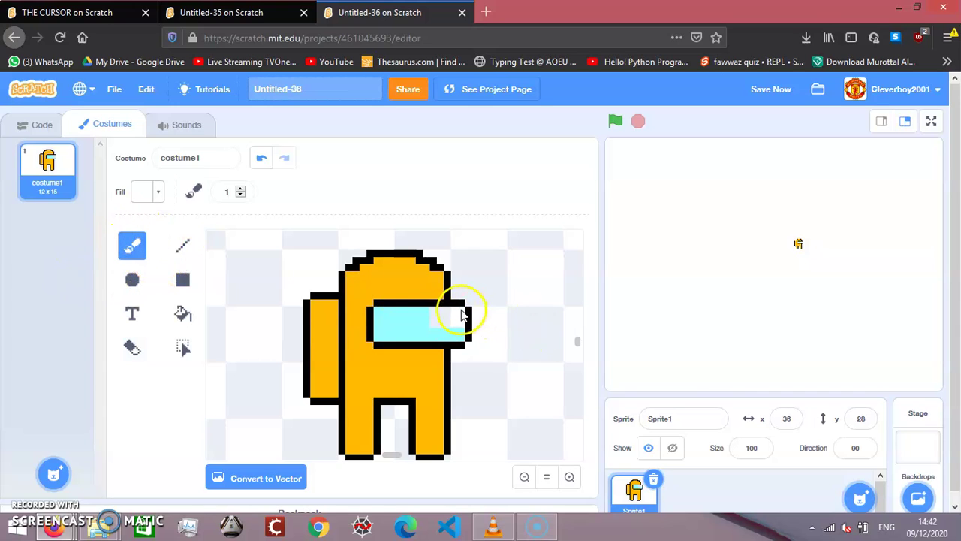
click(182, 313)
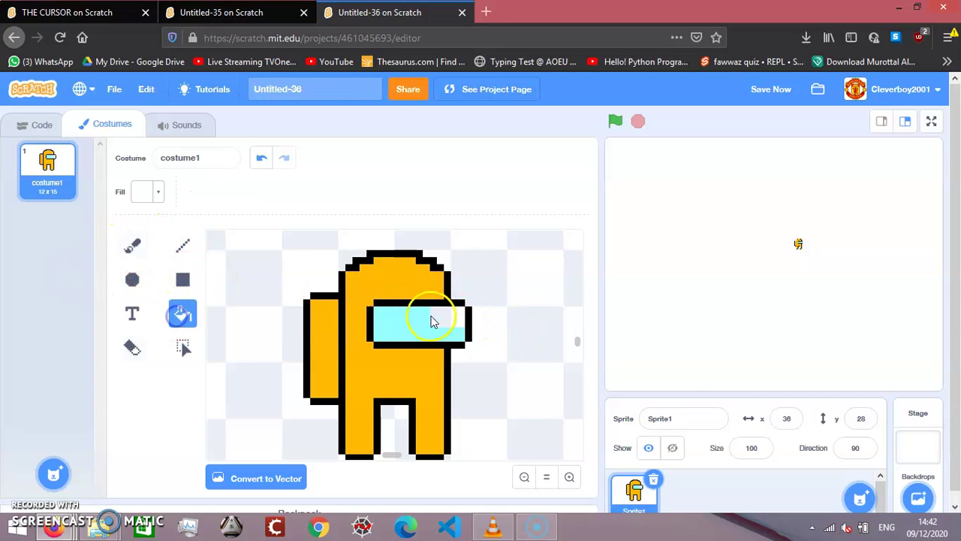
click(443, 321)
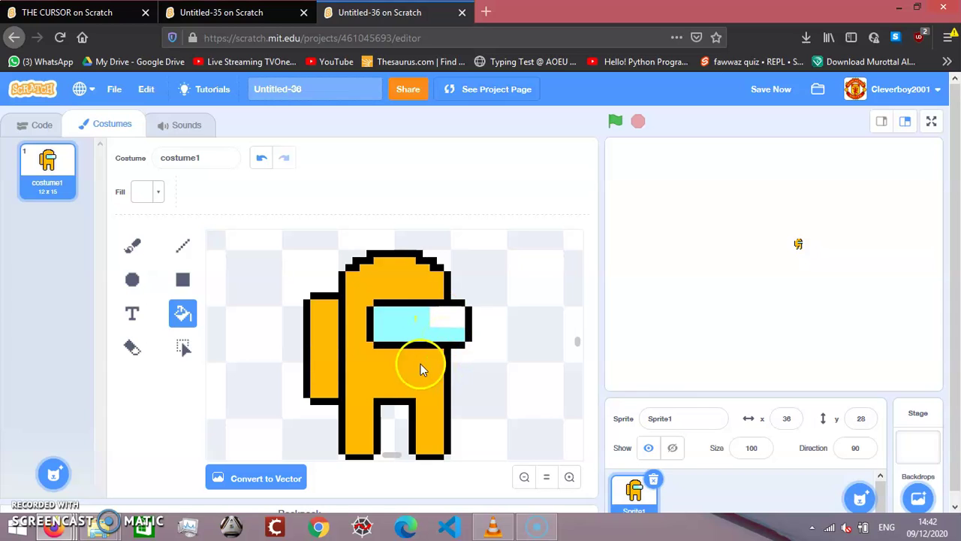
Step: Set the fill to black with brightness 0 and brush a pointed, closed hat outline with a slanted lower edge above the head
scroll(396, 374, up, 2)
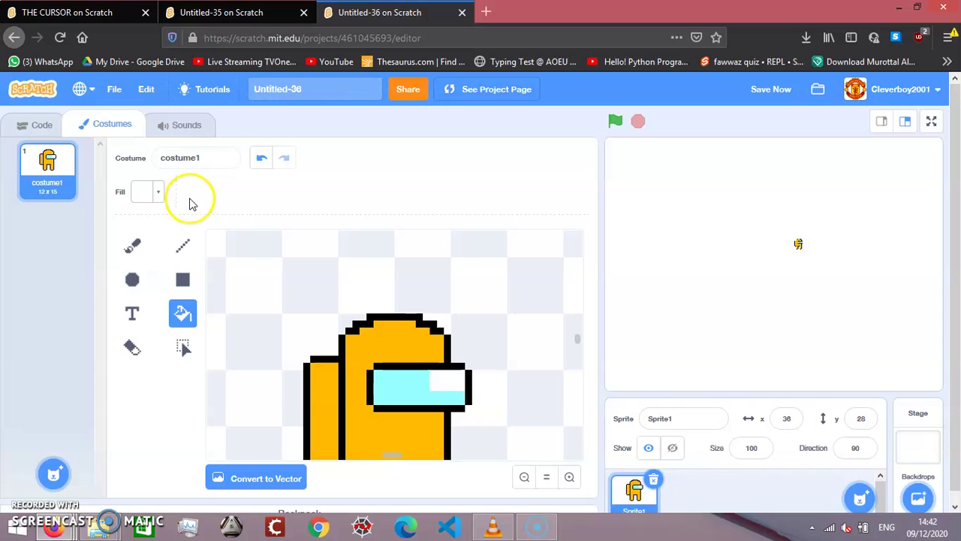
click(135, 254)
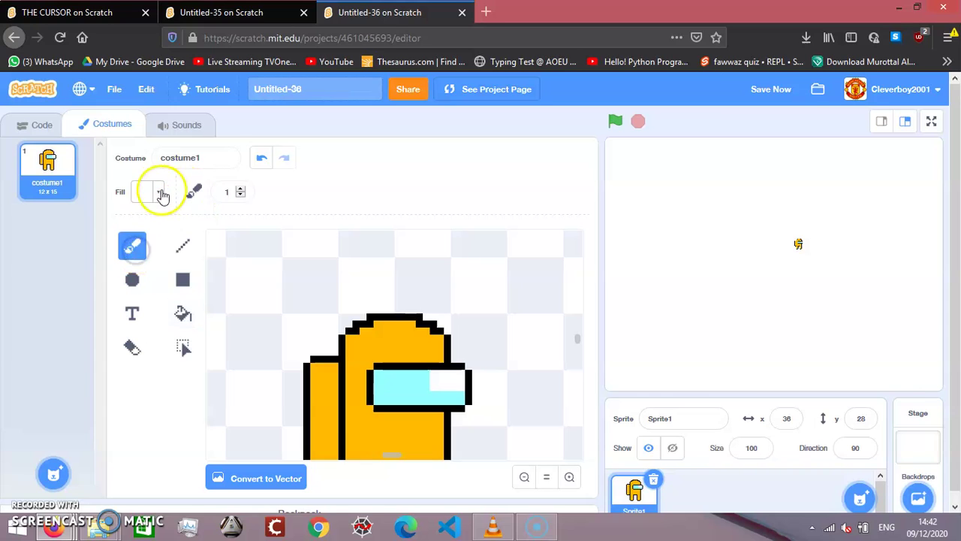
click(154, 191)
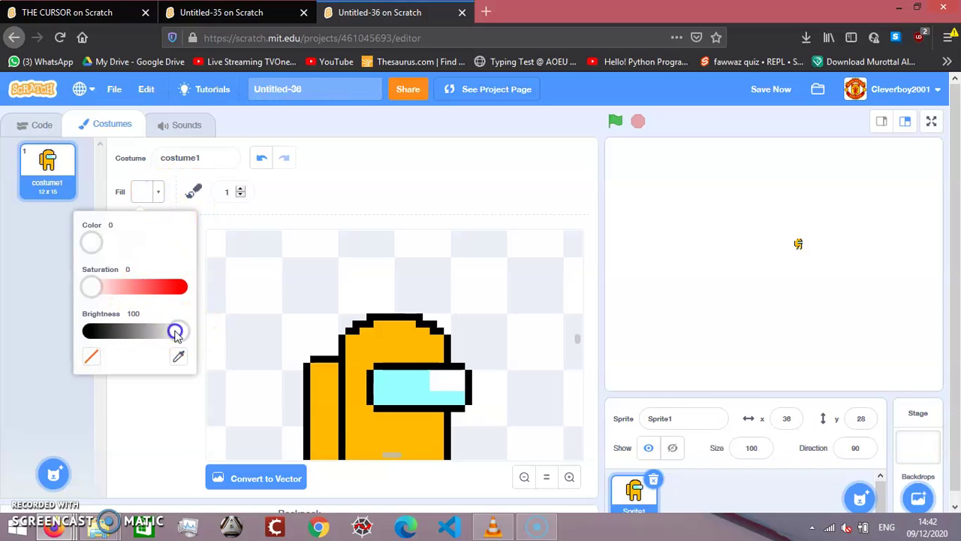
drag(178, 331, 64, 329)
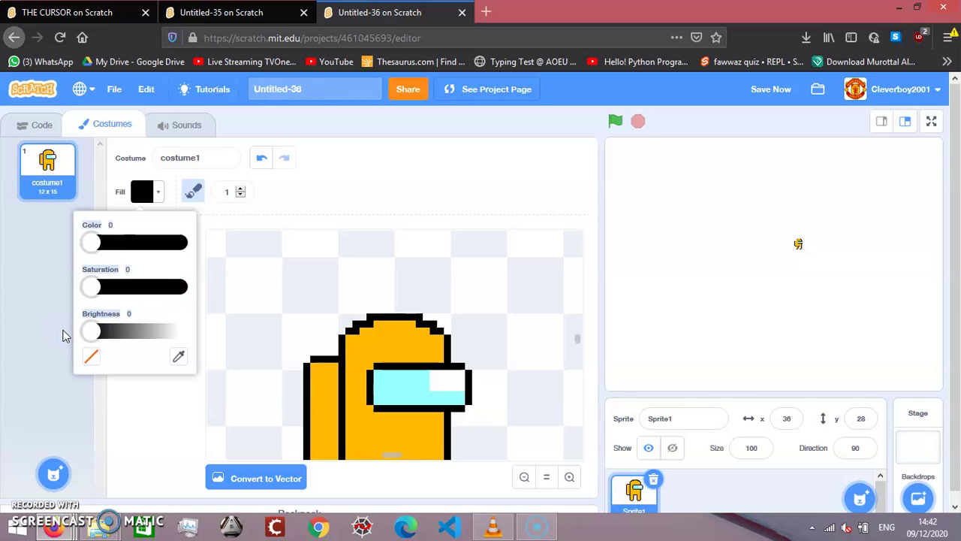
click(58, 336)
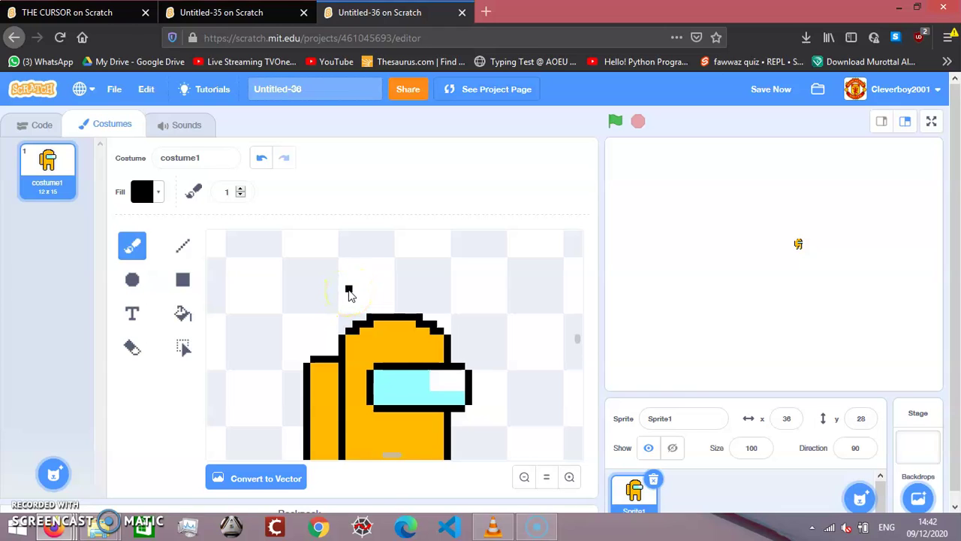
drag(356, 292, 434, 319)
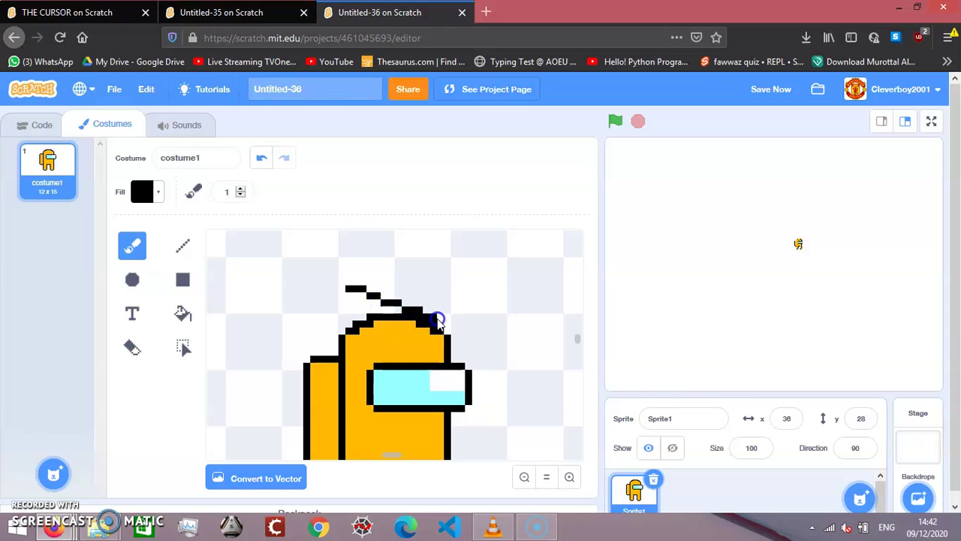
mouse_move(445, 315)
mouse_down()
mouse_move(392, 248)
mouse_move(354, 267)
mouse_up()
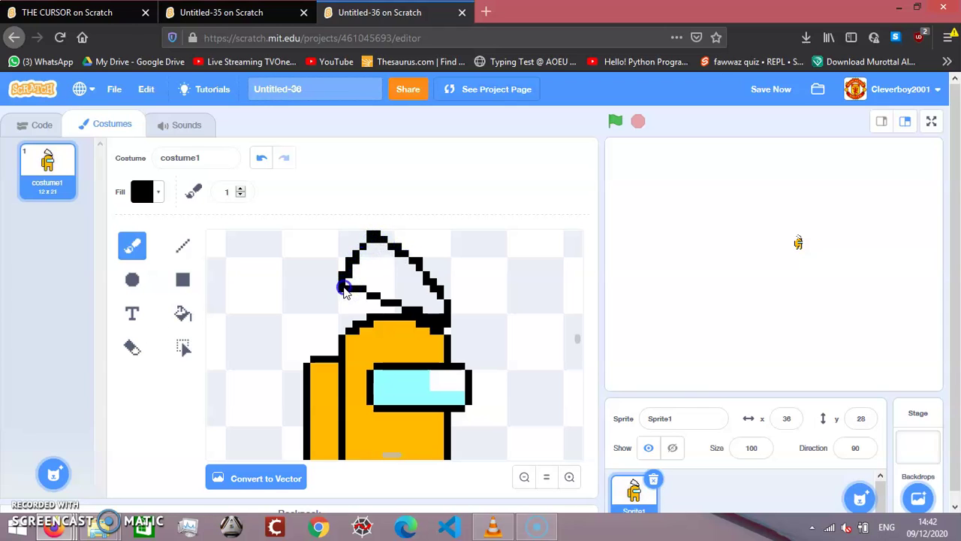
Step: Undo the misplaced strokes at the hat's left side and brush a short side and lower edge just above the head
click(262, 158)
click(335, 295)
click(341, 299)
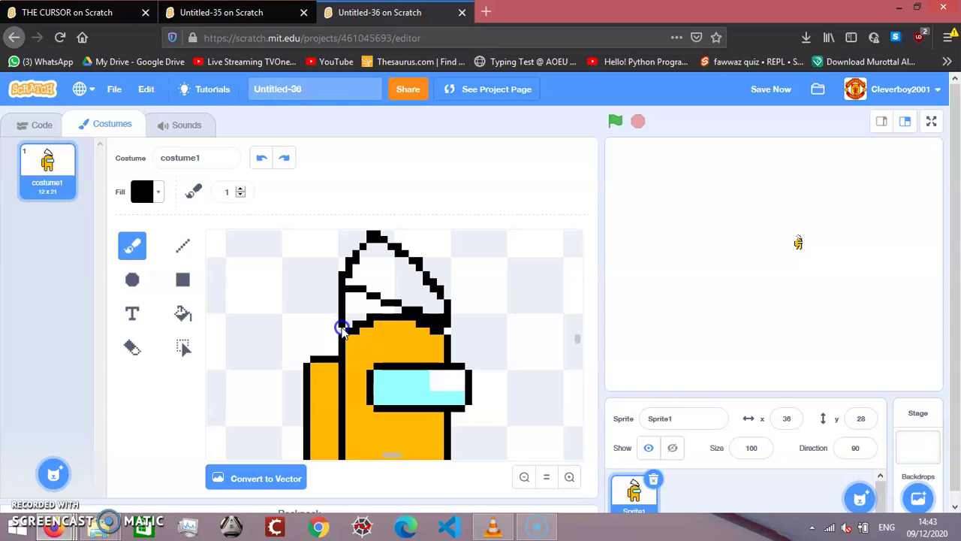
click(260, 158)
mouse_move(354, 315)
mouse_down()
mouse_move(343, 285)
mouse_move(343, 306)
mouse_move(401, 312)
mouse_up()
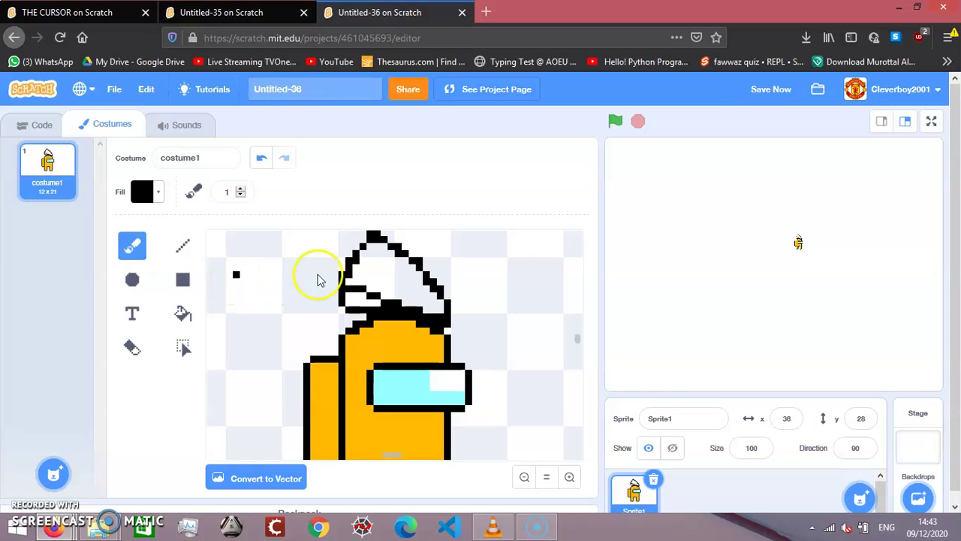
Step: Brush two small square black eye outlines of about 3 by 3 pixels inside the hat, erasing the stray pixels beside the left one
click(380, 271)
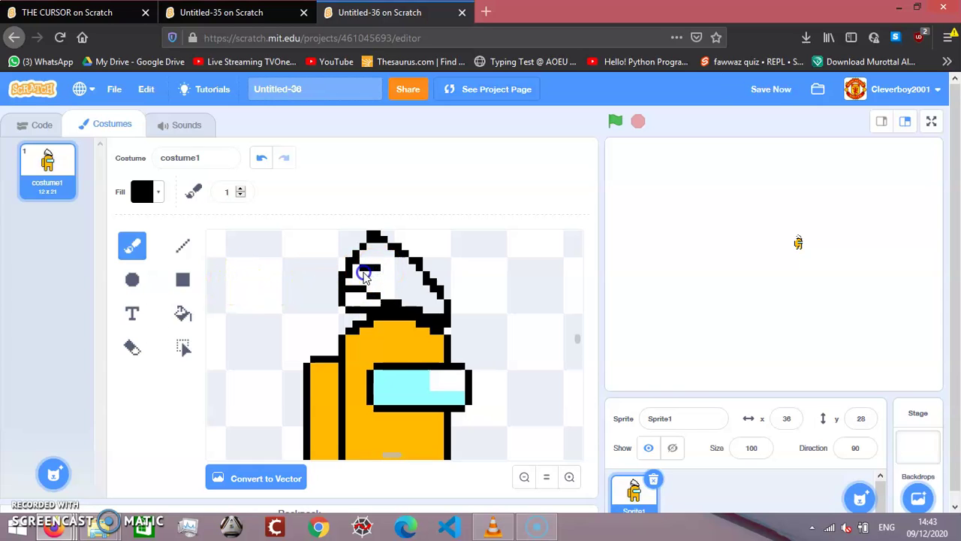
drag(405, 281, 424, 292)
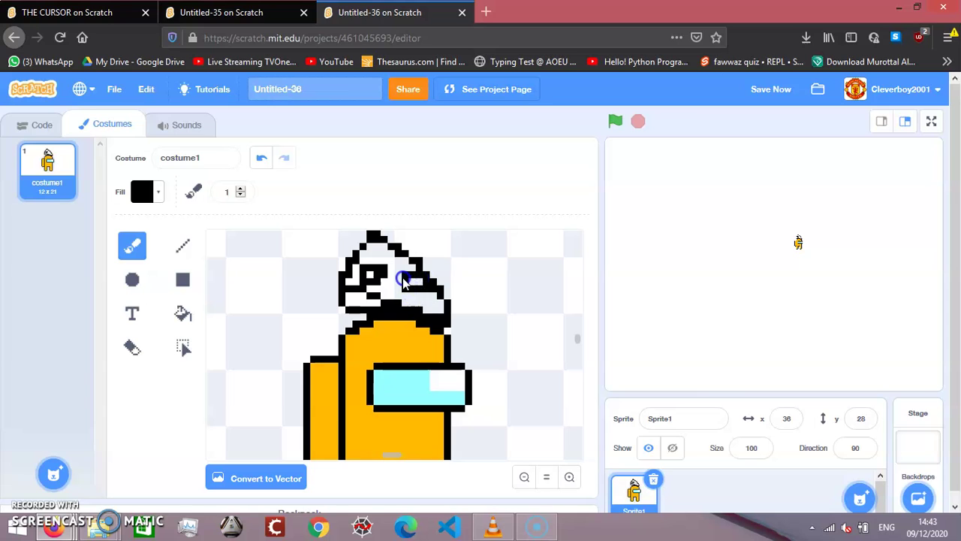
click(263, 158)
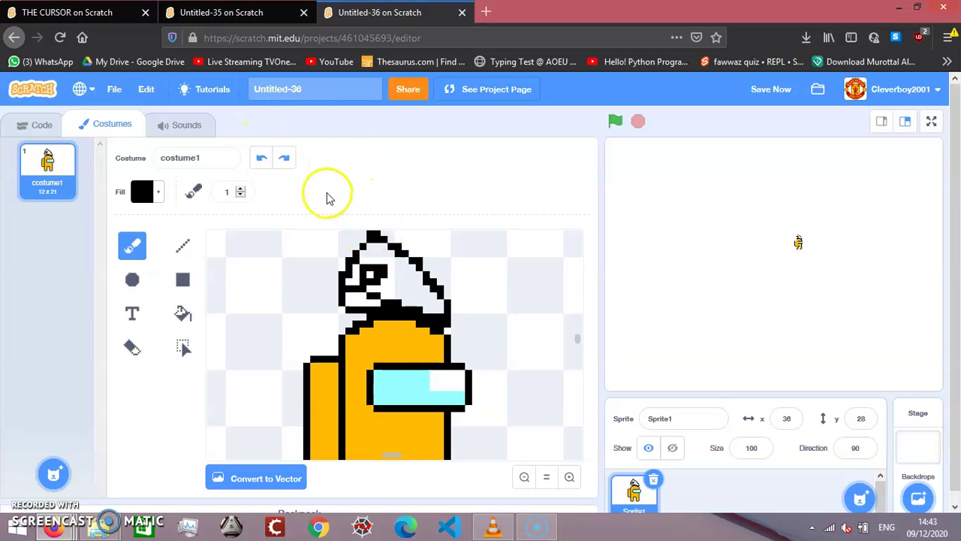
click(133, 348)
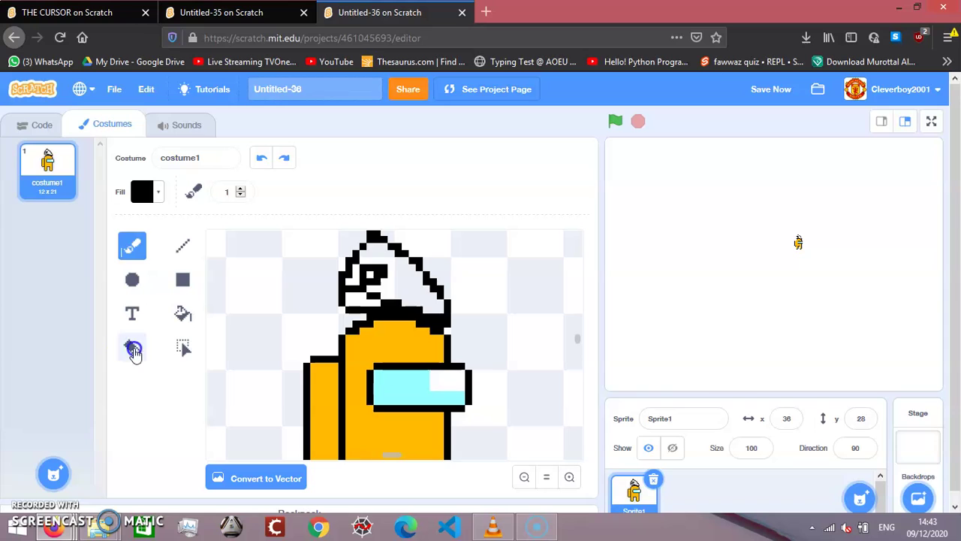
click(385, 271)
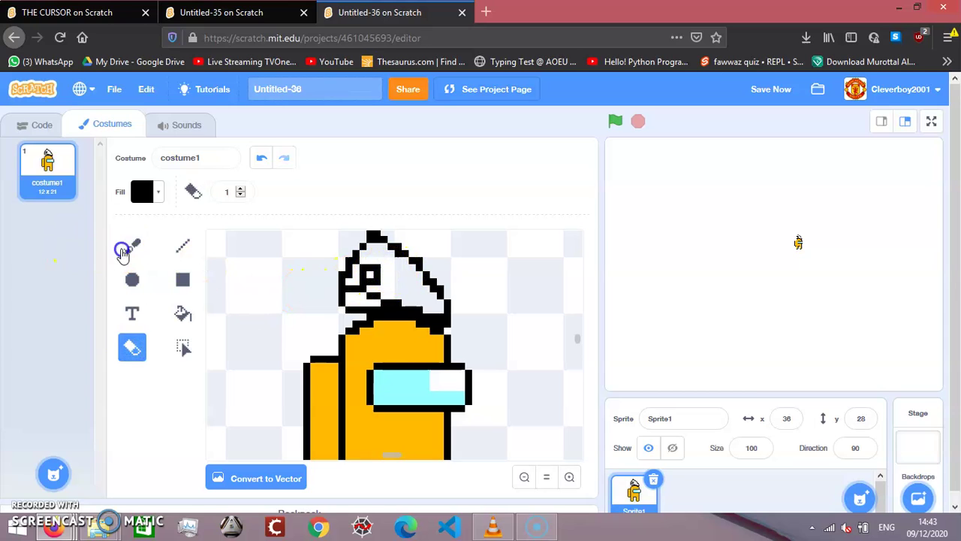
click(132, 246)
click(399, 276)
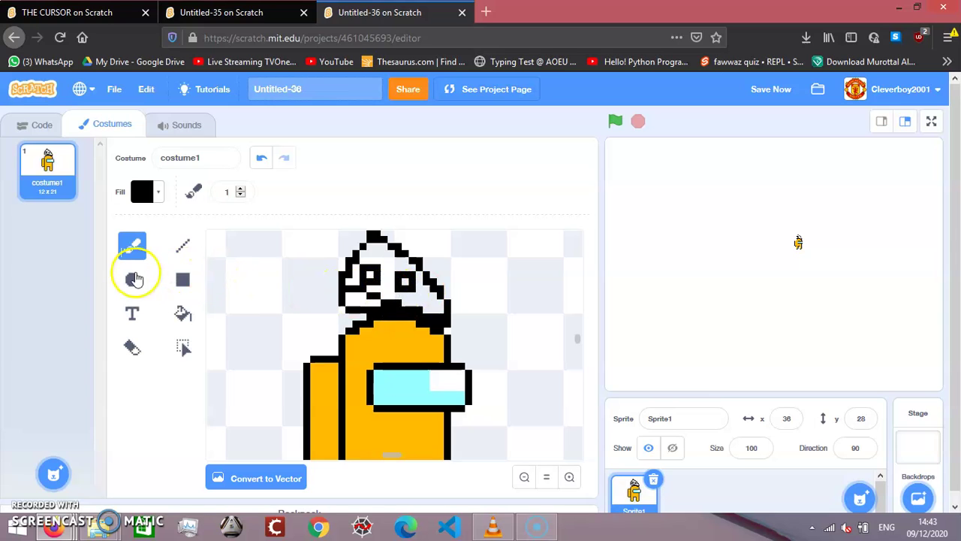
Step: Sample the body's orange as the fill color and flood-fill the hat's enclosed areas around the eyes, leaving the eye centers unfilled
click(180, 313)
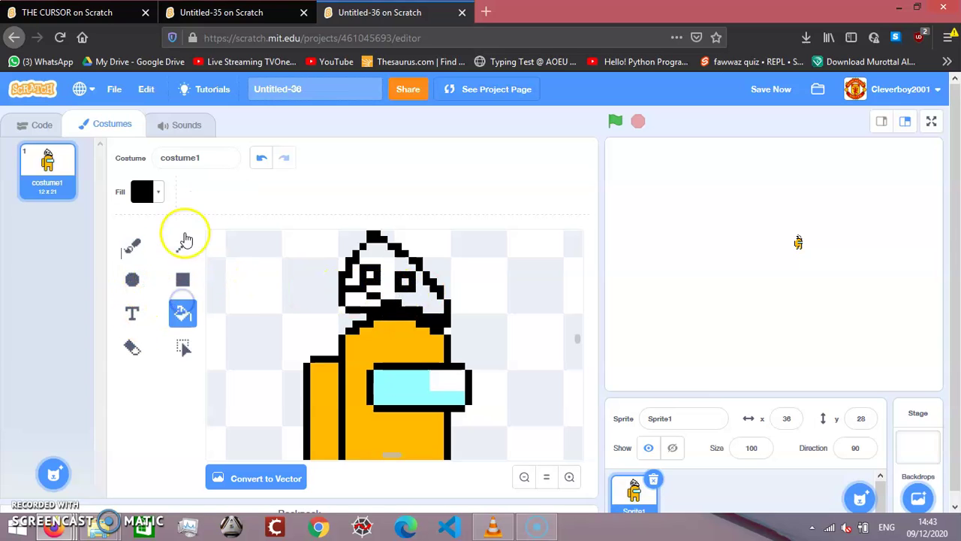
click(159, 199)
click(176, 381)
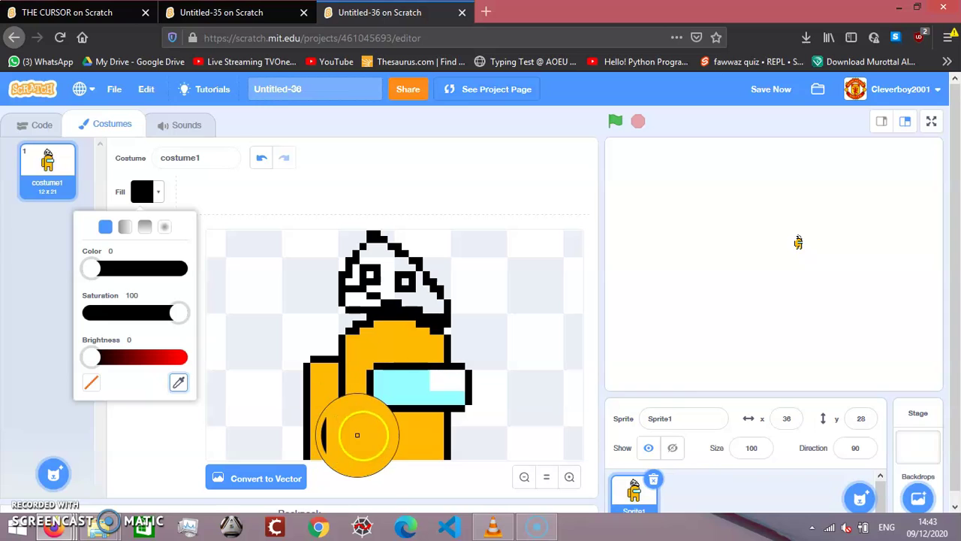
click(365, 436)
click(170, 424)
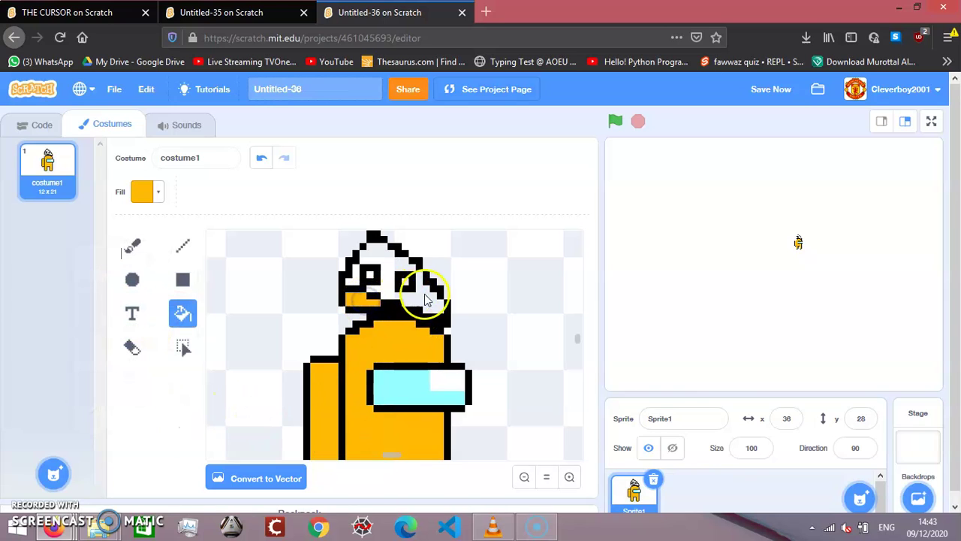
click(384, 288)
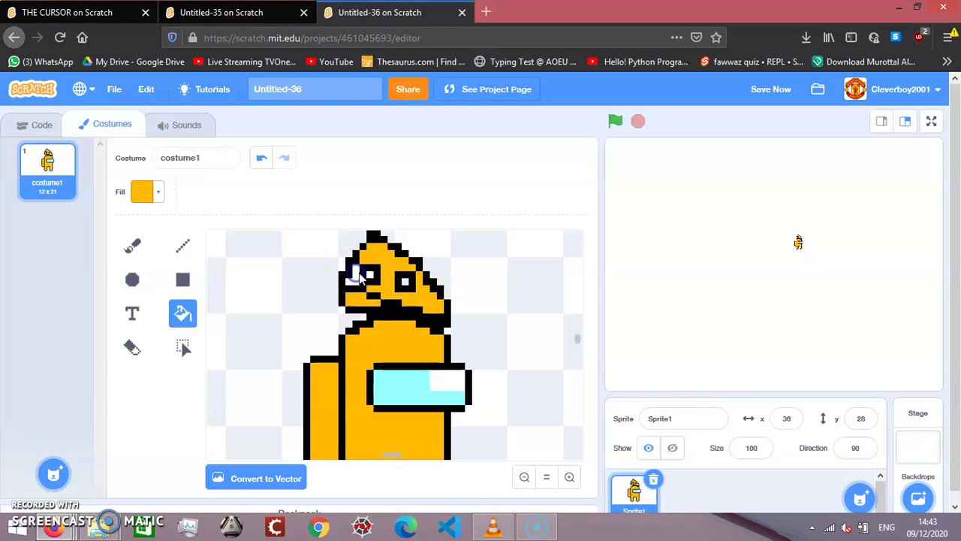
Step: Set the sprite's size to 1000, move it down the stage to about x 39, y -26, and open its code
scroll(428, 345, down, 1)
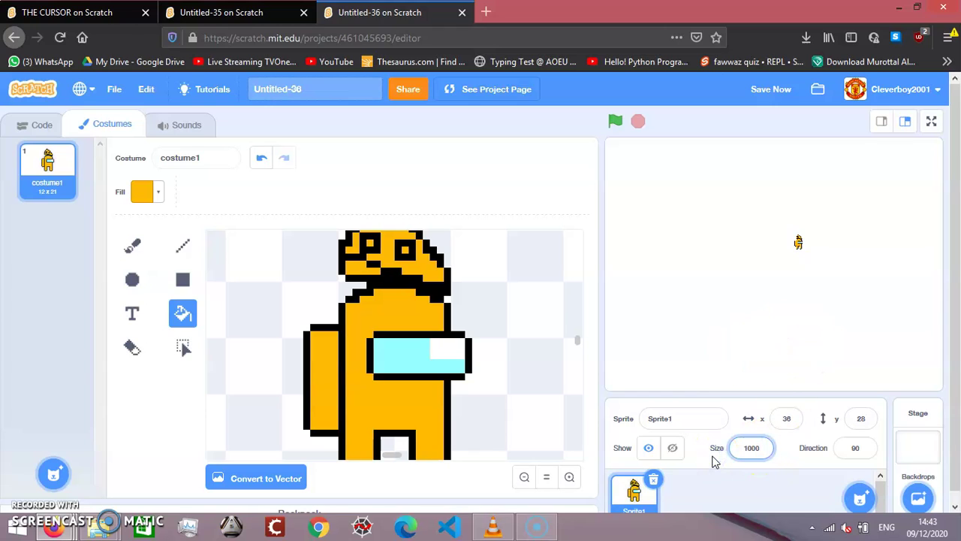
key(Return)
drag(805, 279, 808, 315)
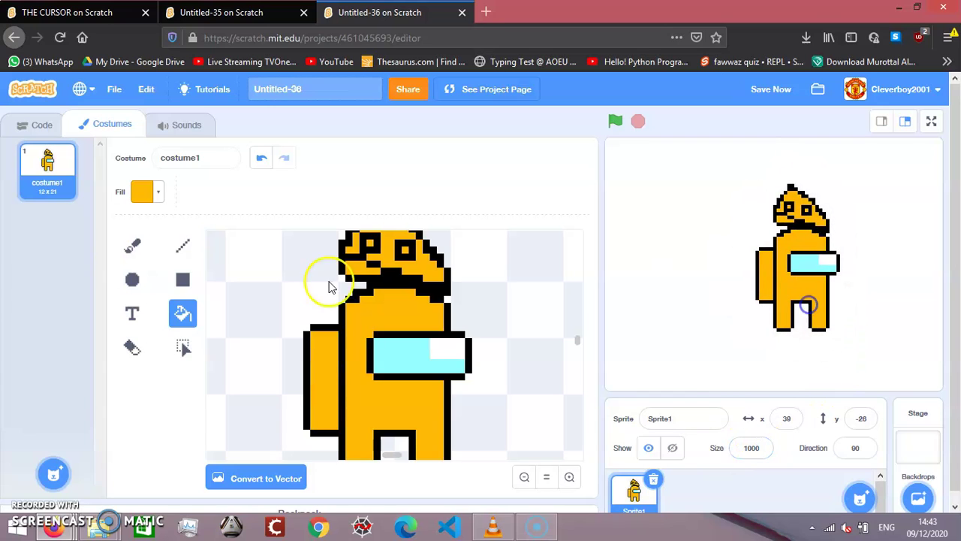
click(38, 125)
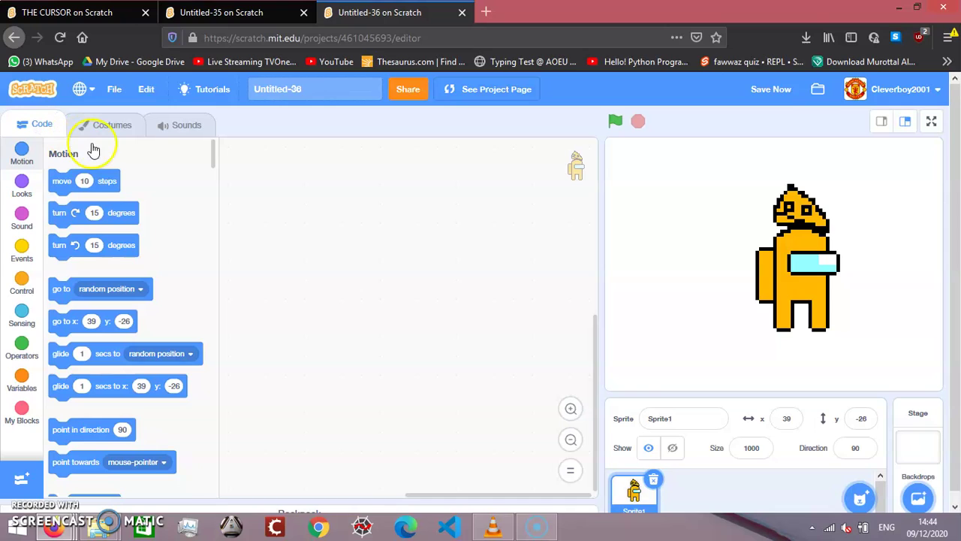